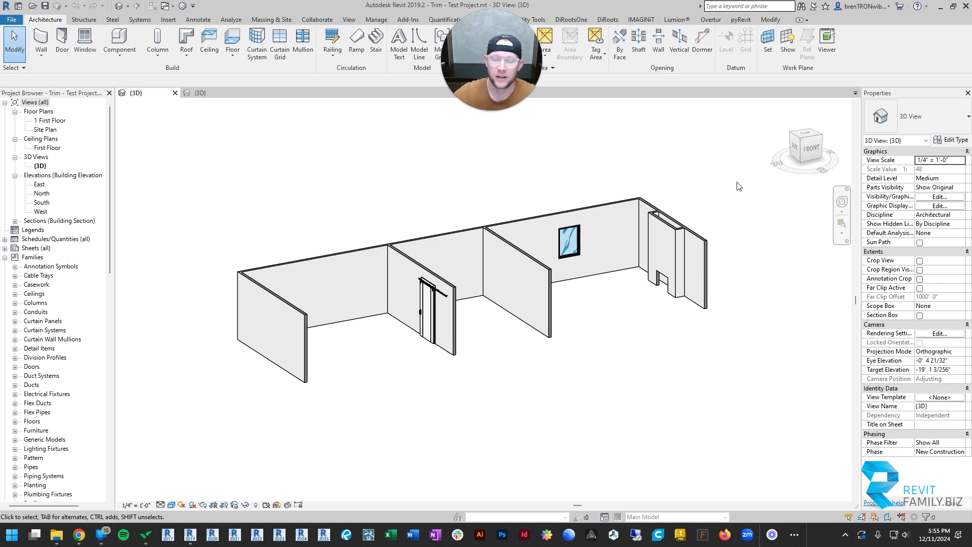
- Draw a Curtain Wall 1 curtain wall about 27' long in the open area in front of the existing rooms
middle_click_drag(437, 248, 436, 282, "shift")
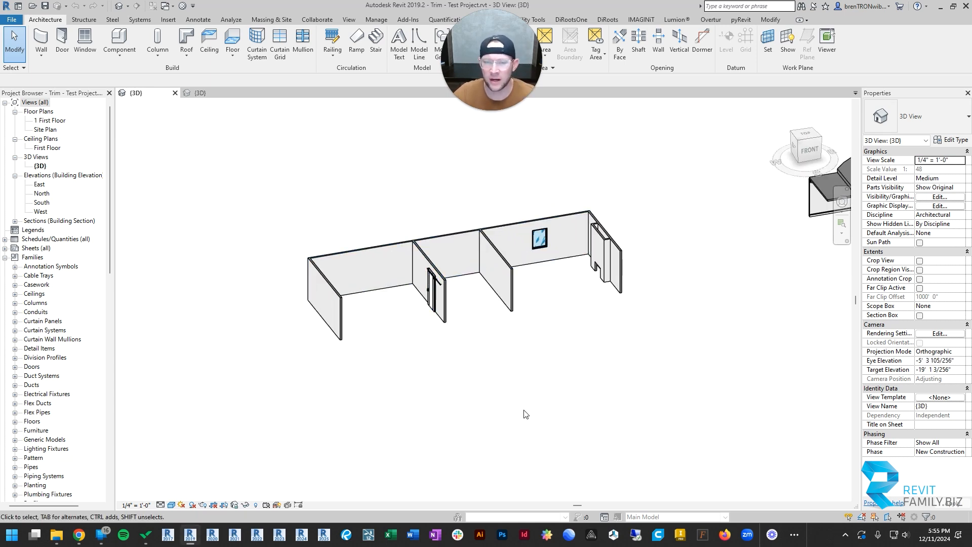
key("w")
key("a")
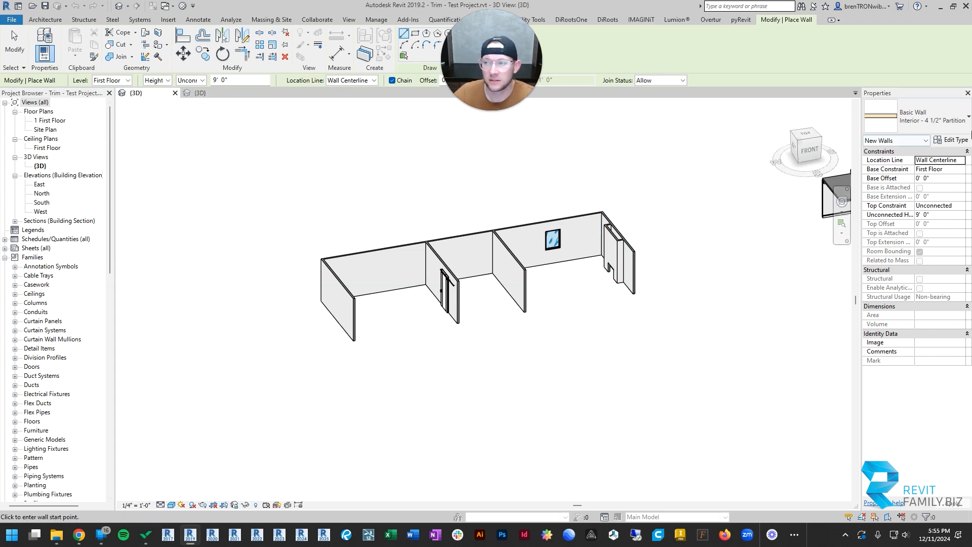
left_click(914, 117)
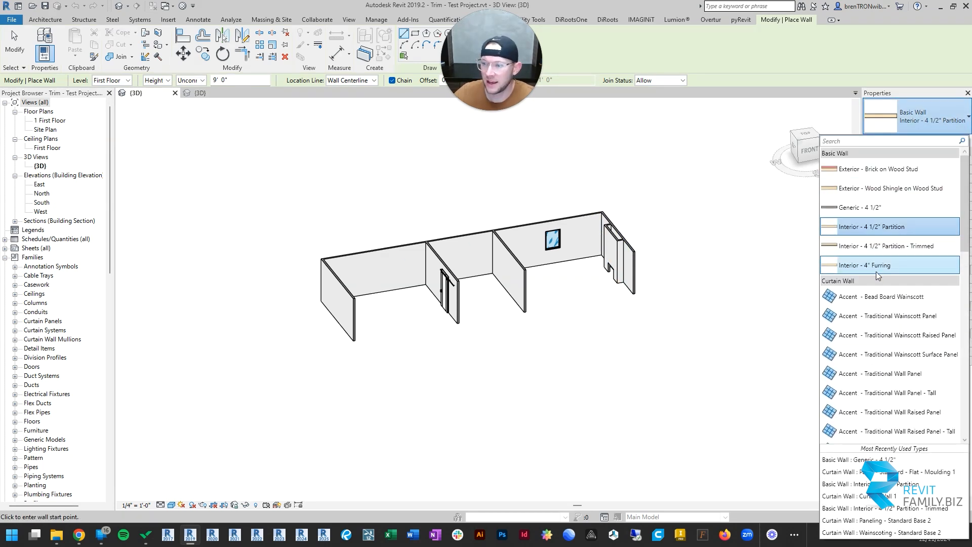
scroll(877, 276, "down", 5)
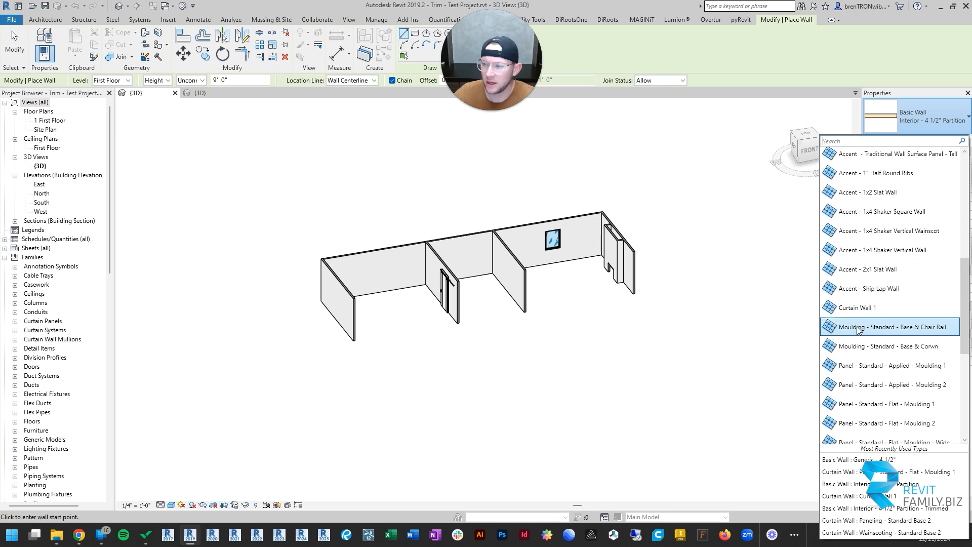
scroll(884, 309, "down", 1)
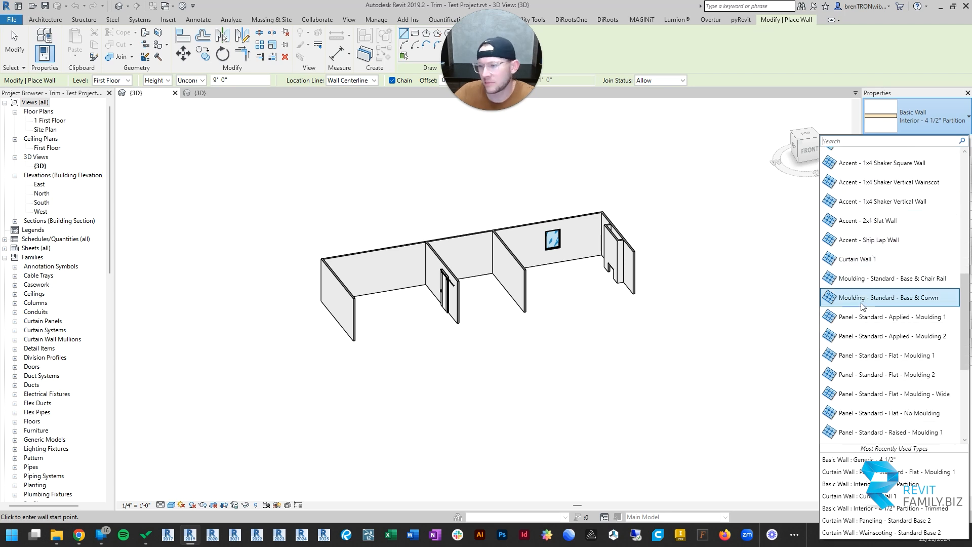
left_click(881, 259)
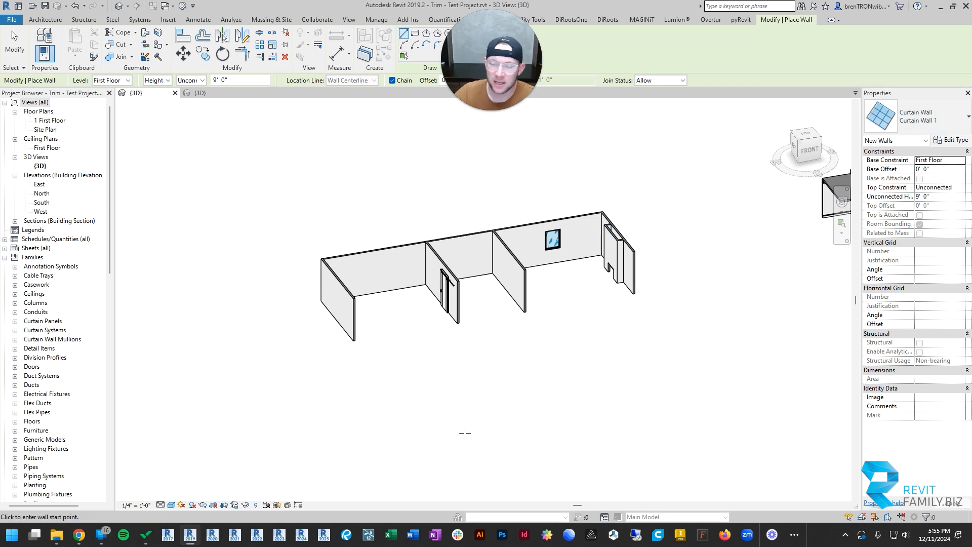
left_click(424, 403)
left_click(556, 383)
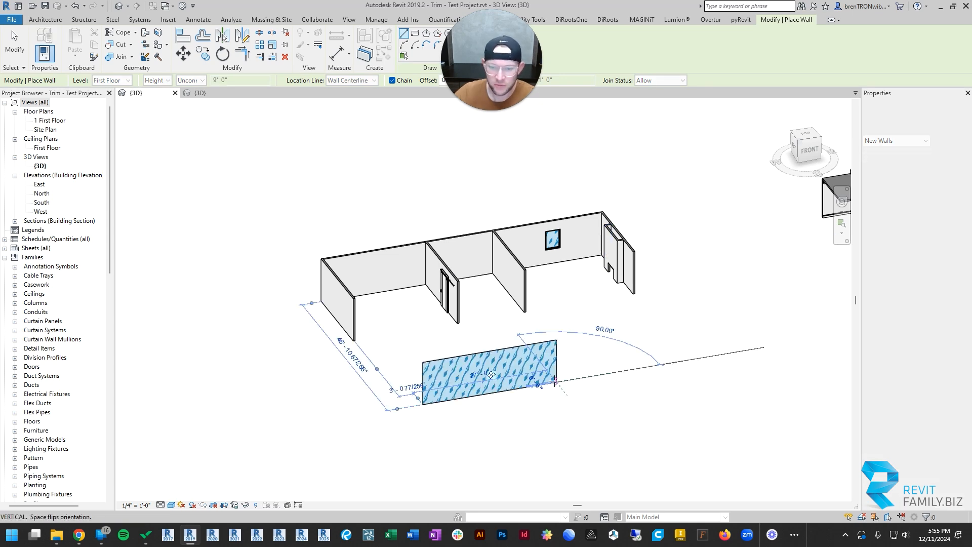
scroll(454, 400, "up", 3)
key("Escape")
key("Escape")
- Examine the new undivided curtain wall up close from several angles
left_click(457, 369)
middle_click_drag(501, 372, 552, 349, "shift")
left_click(612, 364)
scroll(518, 310, "up", 3)
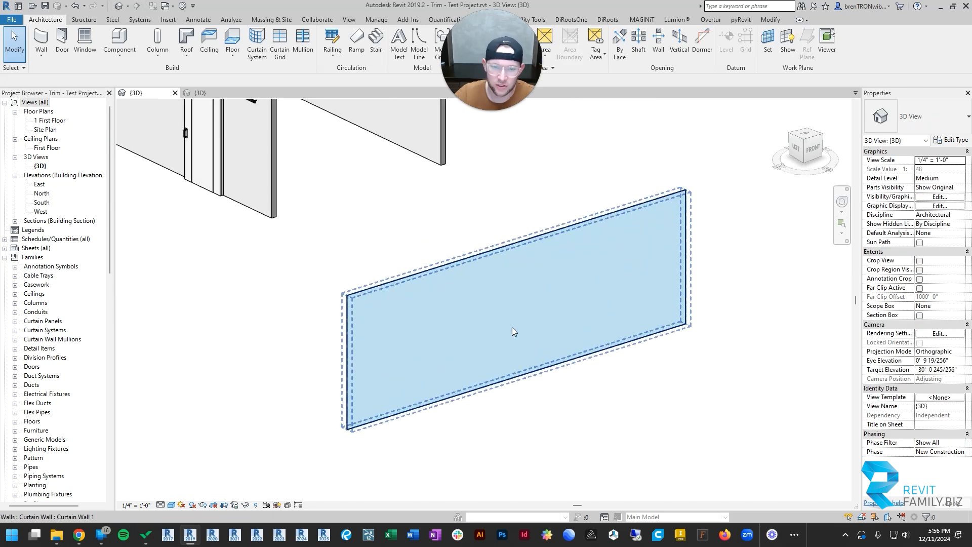
middle_click_drag(439, 383, 427, 324)
middle_click_drag(648, 295, 669, 373)
scroll(457, 288, "up", 1)
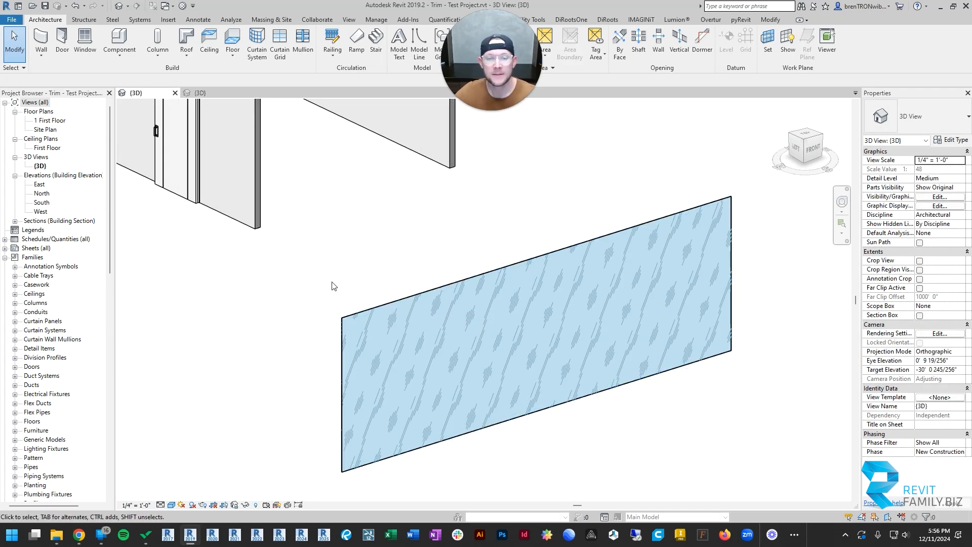
middle_click_drag(574, 310, 542, 284)
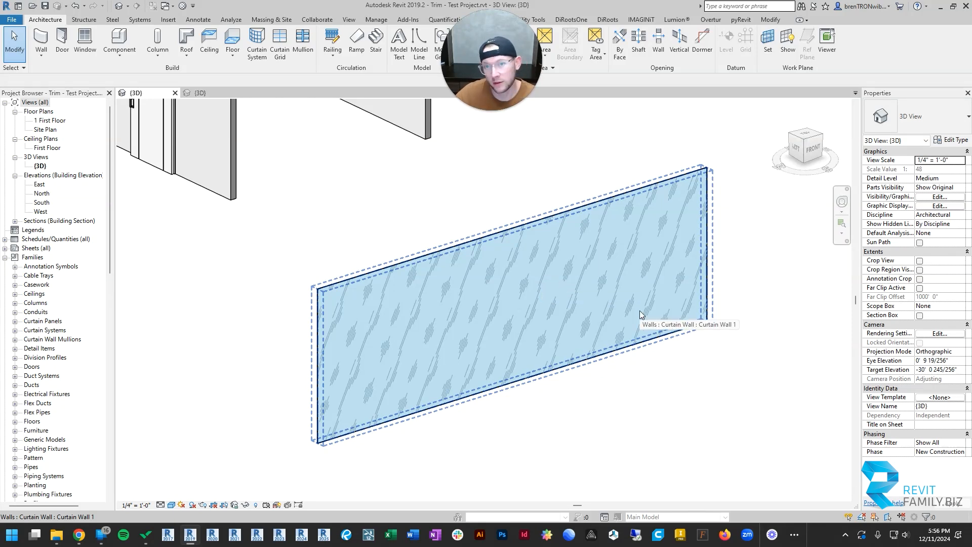
middle_click_drag(624, 369, 622, 349)
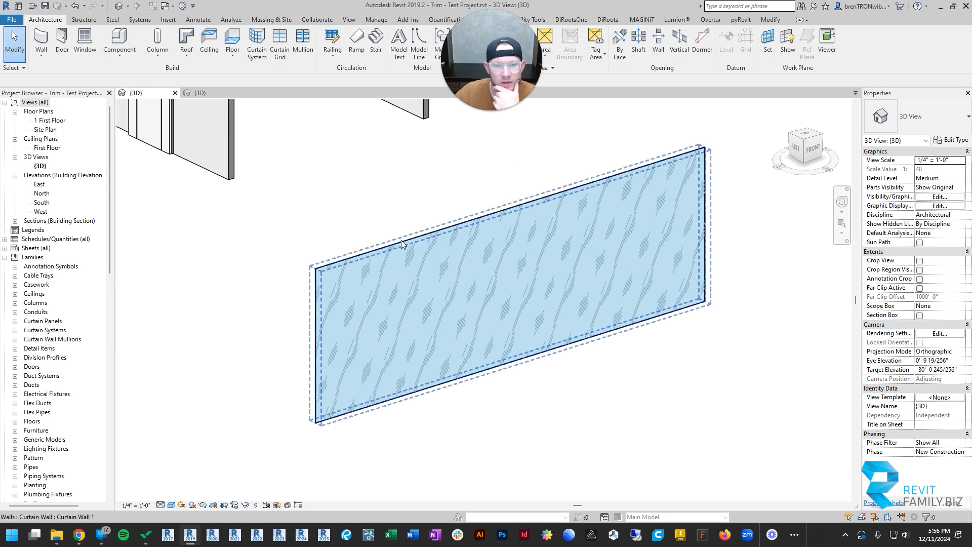
left_click(656, 315)
middle_click_drag(656, 315, 610, 309, "shift")
left_click(571, 391)
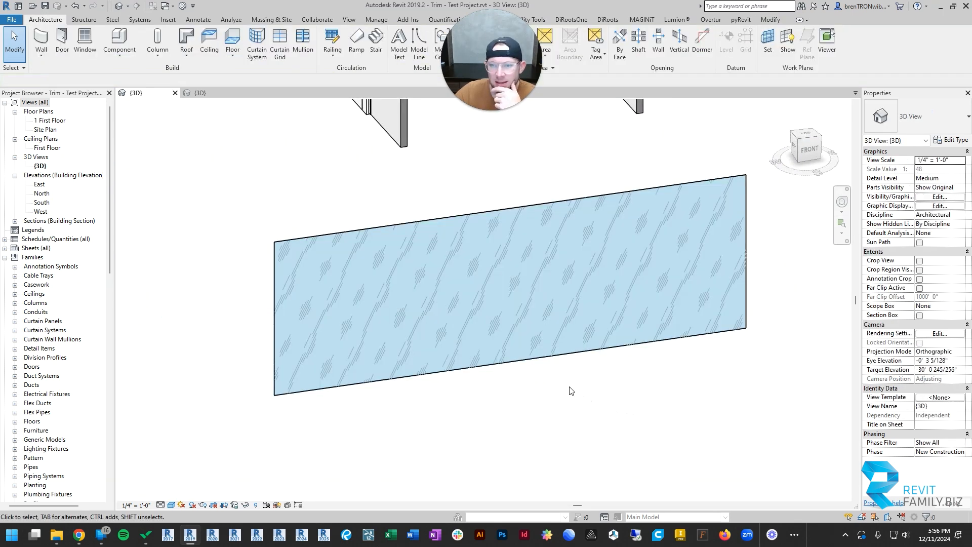
middle_click_drag(570, 391, 593, 395, "shift")
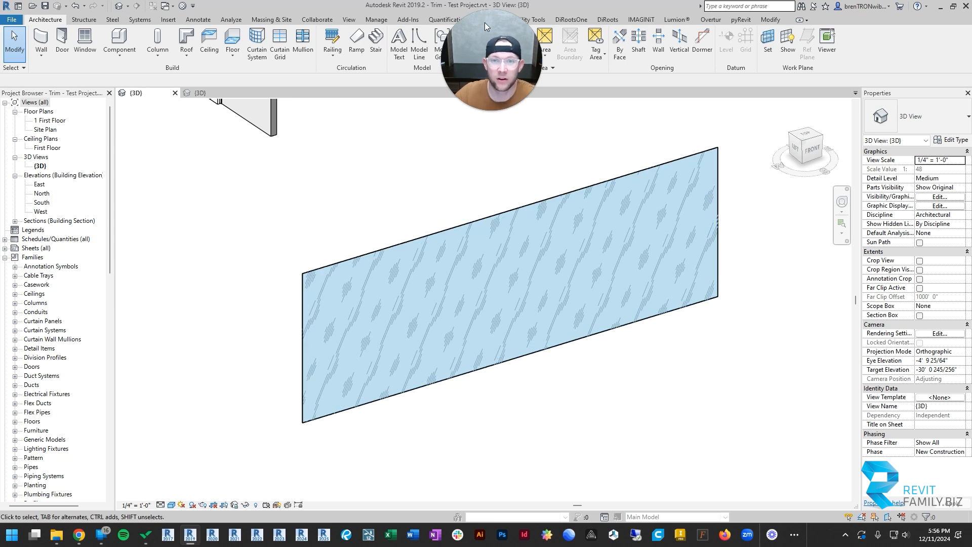
- Divide the curtain wall with two vertical grid lines at its third points and one horizontal grid line at mid-height
left_click(281, 58)
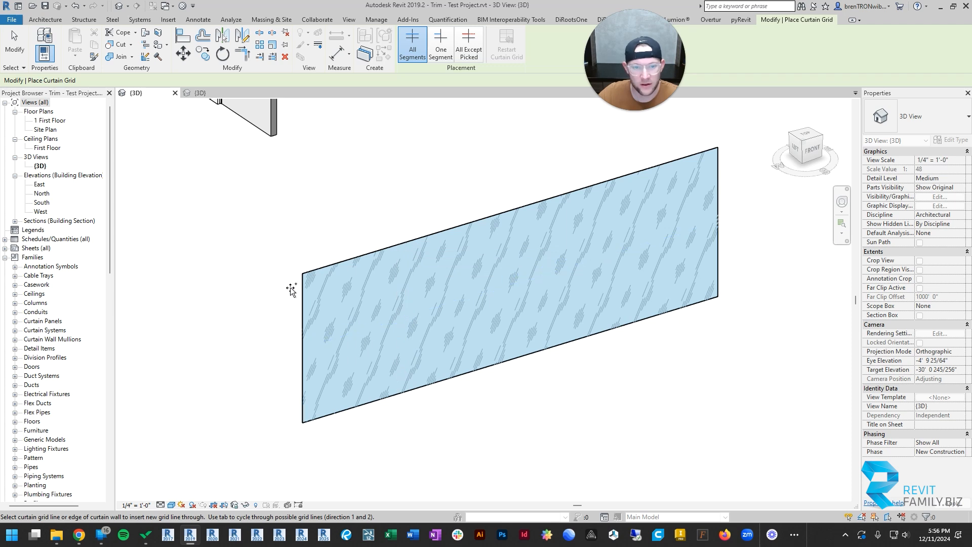
left_click(440, 231)
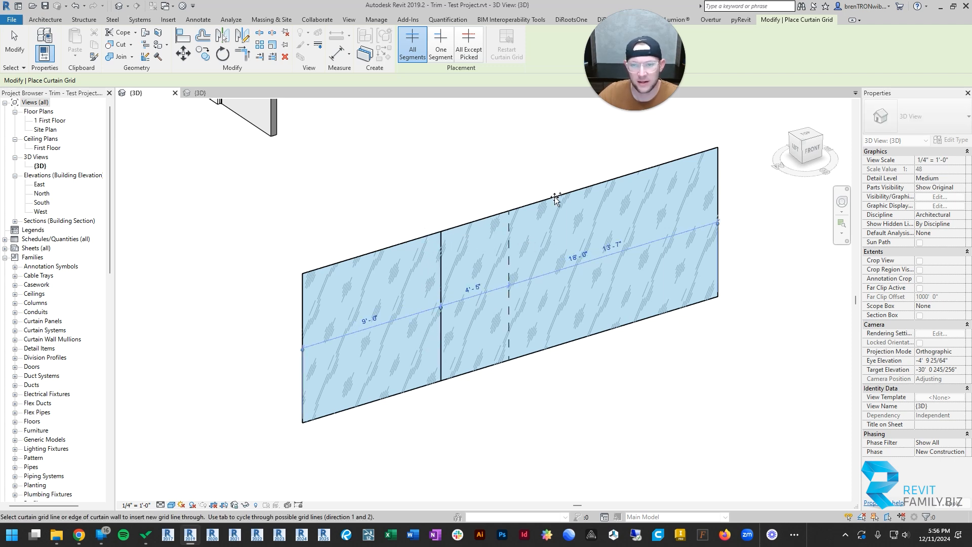
left_click(581, 191)
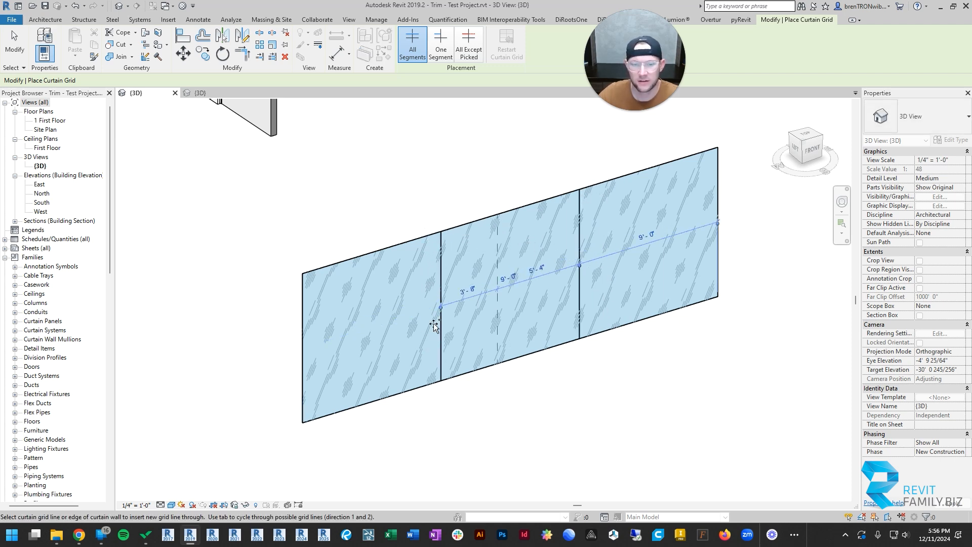
left_click(299, 348)
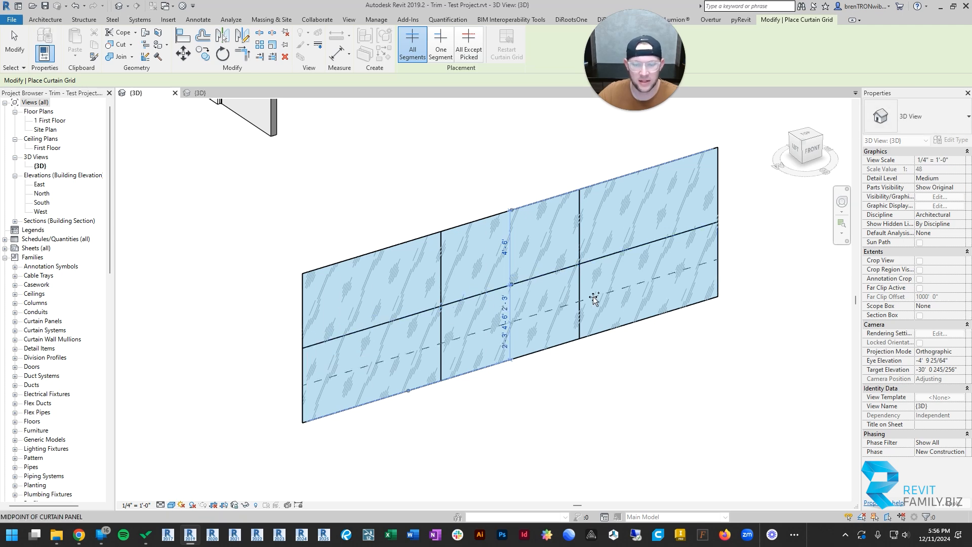
key("Escape")
- Select the upper glazed panel in the first bay of the curtain wall to view its properties, and clear the selection
middle_click_drag(576, 316, 503, 324, "shift")
middle_click_drag(688, 220, 698, 224)
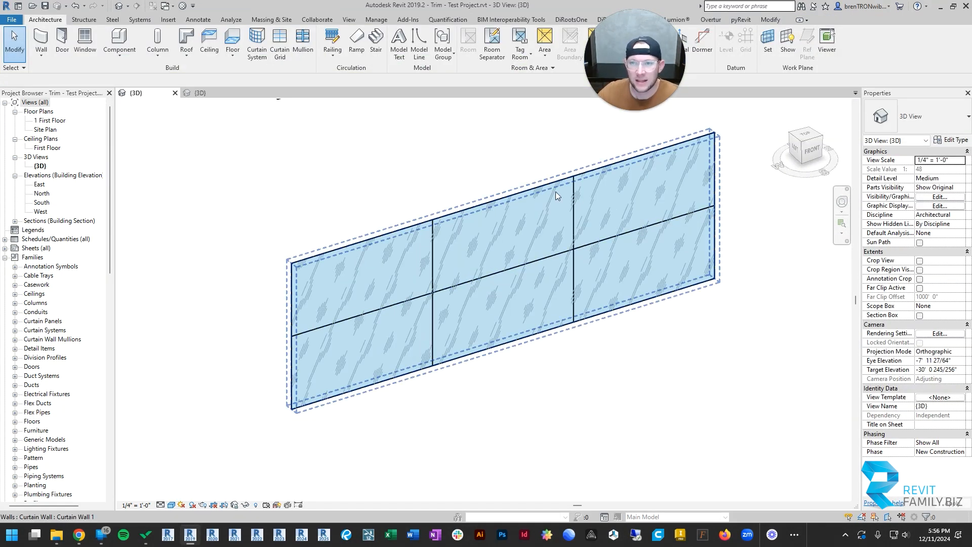
middle_click_drag(435, 307, 435, 301)
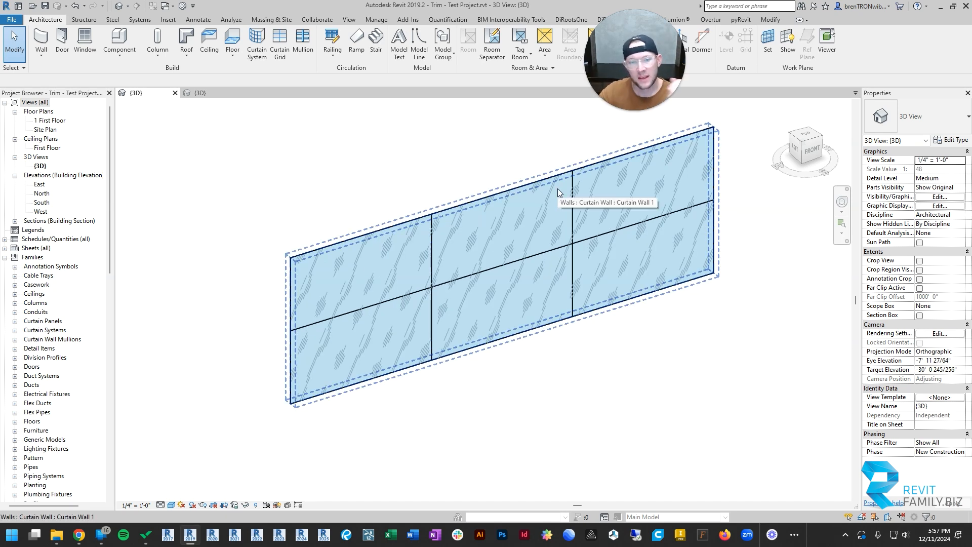
left_click(421, 223)
left_click(406, 191)
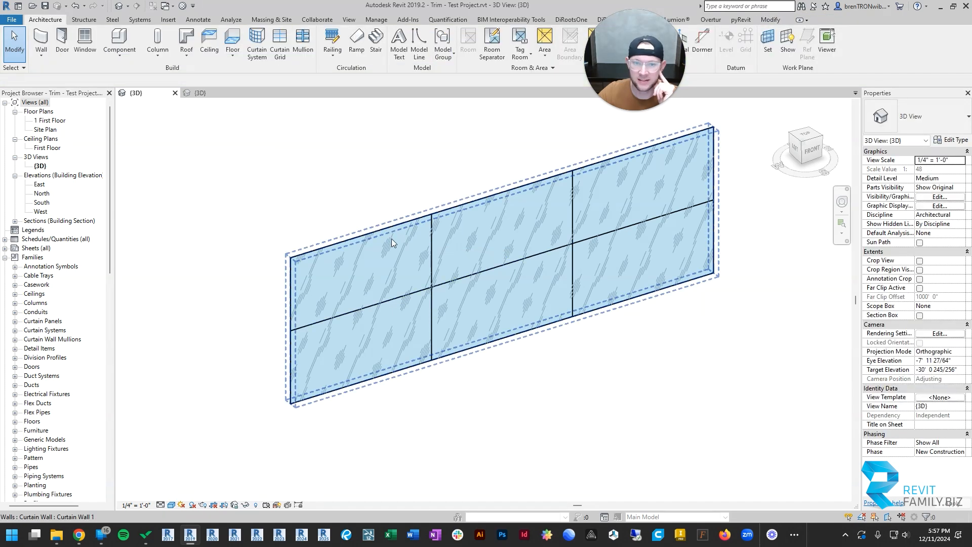
key("Tab")
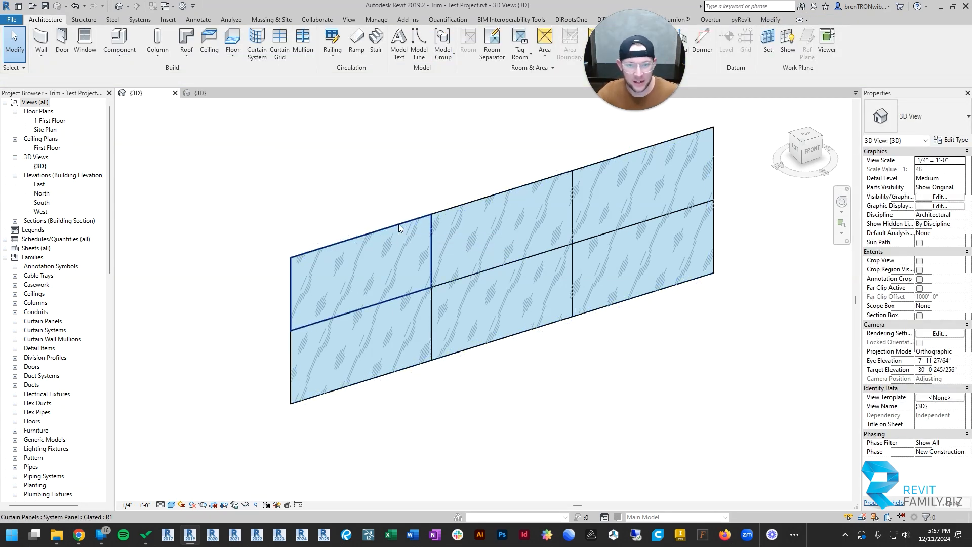
left_click(399, 224)
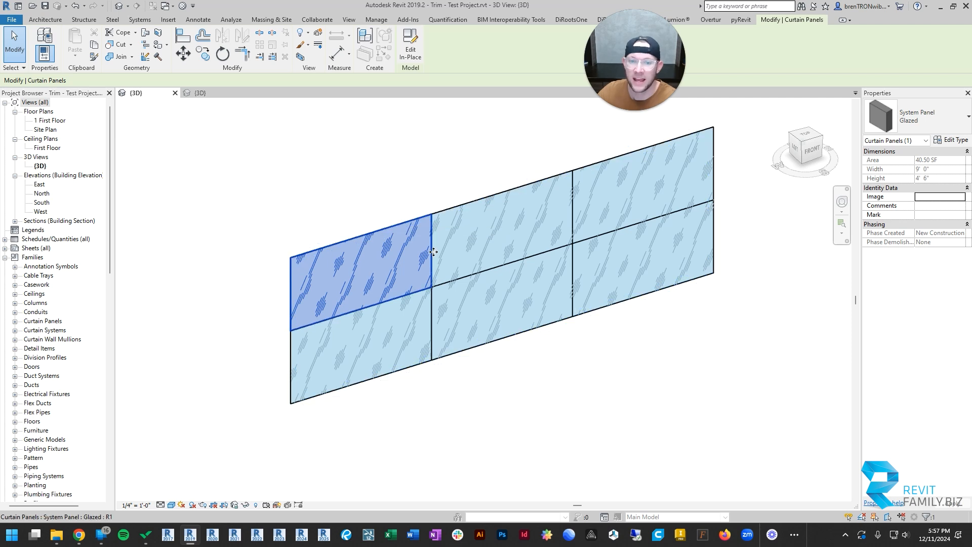
left_click(383, 181)
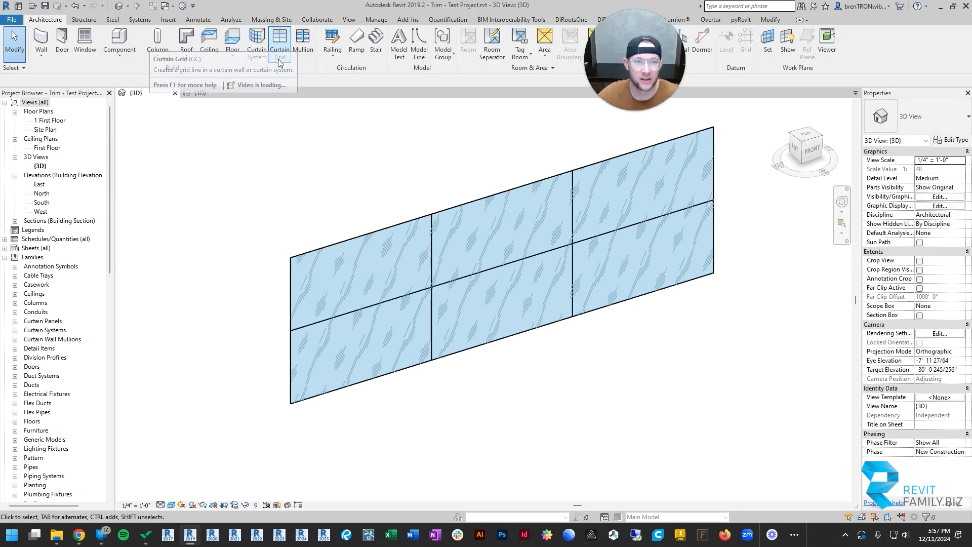
- Place Rectangular Mullion Standard - Cap mullions on all four outer edges and all interior grid lines of the curtain wall
left_click(303, 42)
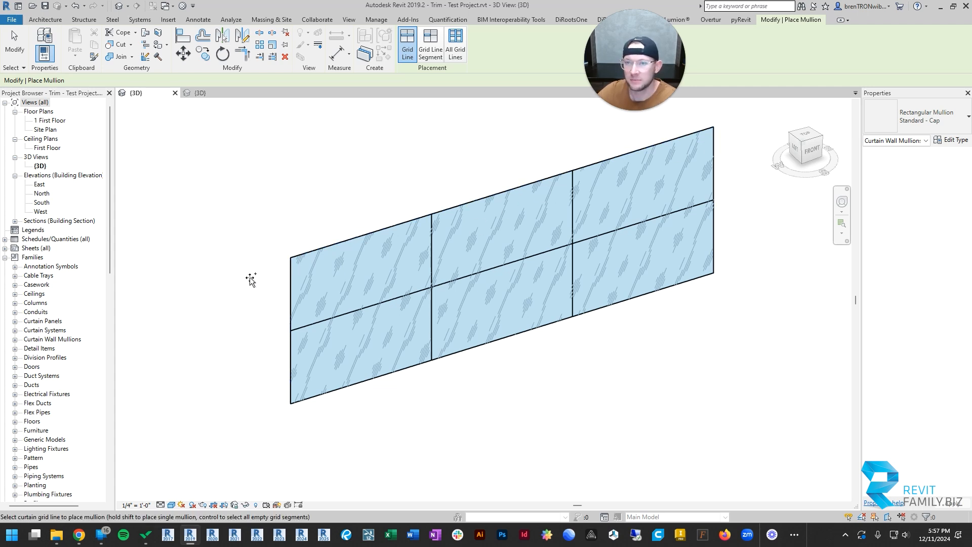
mouse_move(362, 276)
middle_mouse_down("shift")
mouse_move(466, 341)
mouse_move(442, 293)
mouse_move(477, 329)
mouse_move(451, 206)
mouse_move(423, 202)
middle_mouse_up("shift")
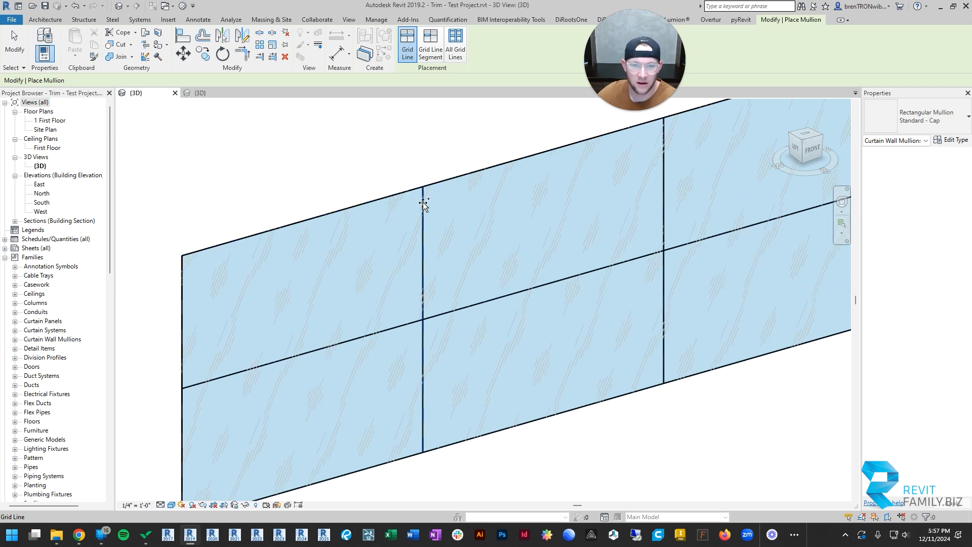
scroll(338, 215, "down", 1)
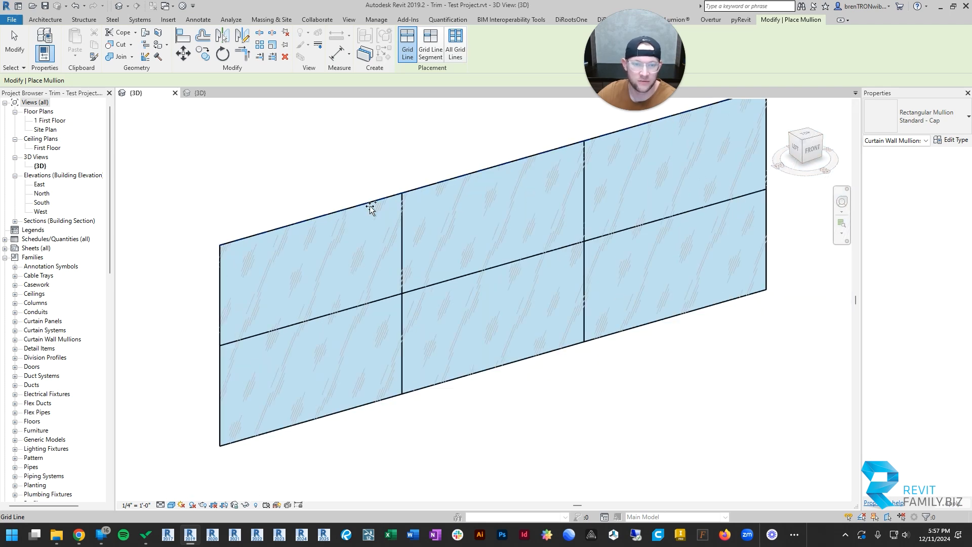
left_click(330, 216)
left_click(278, 431)
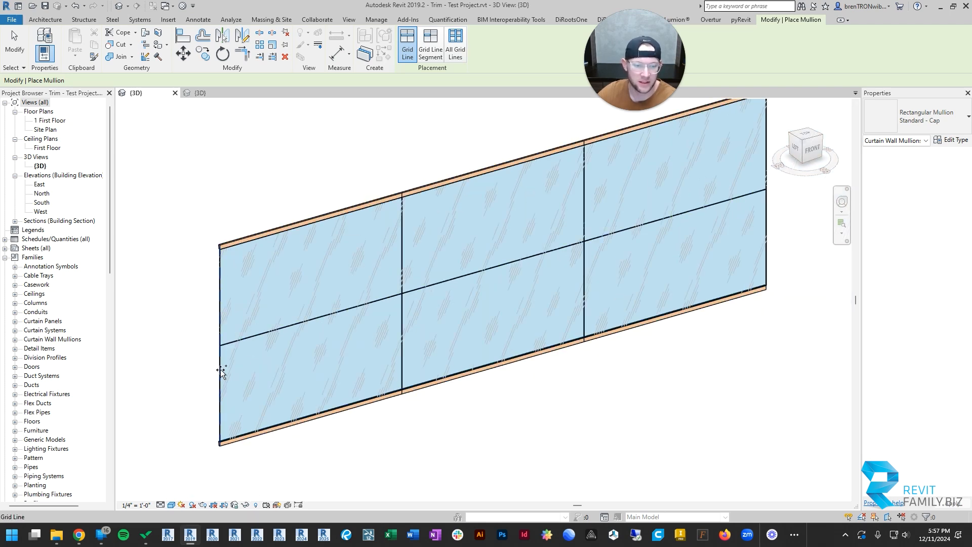
left_click(220, 369)
left_click(404, 322)
left_click(584, 292)
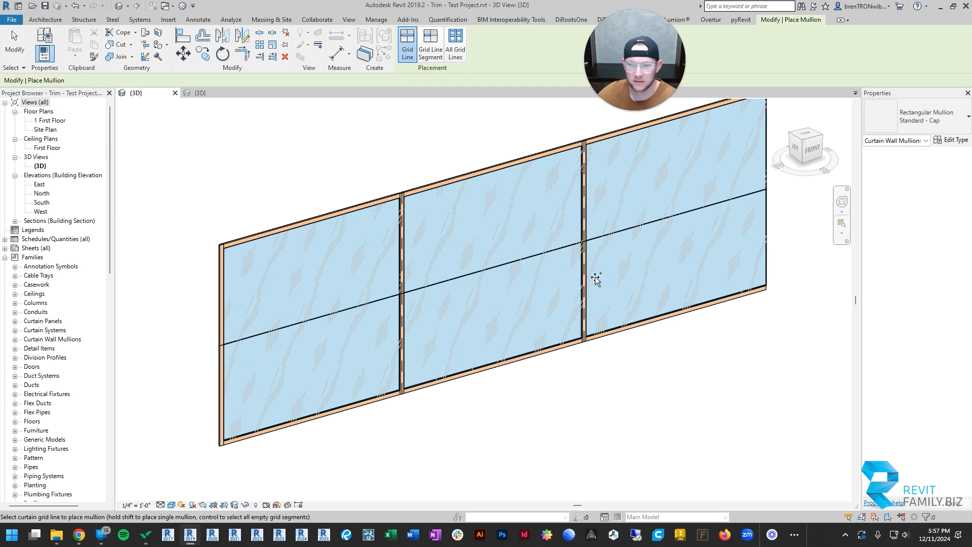
left_click(671, 217)
left_click(764, 227)
middle_click_drag(675, 278, 645, 312)
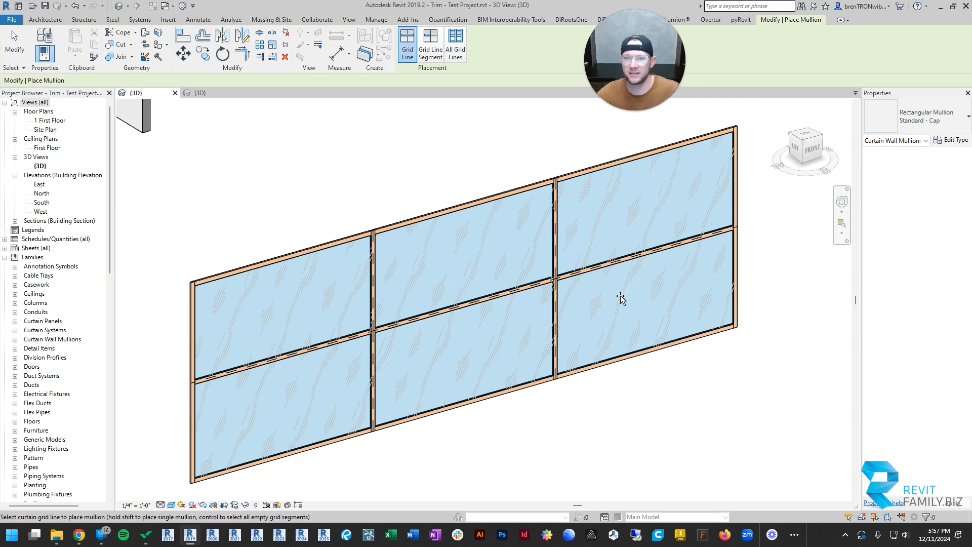
scroll(620, 296, "down", 1)
key("Escape")
- Inspect the mullion intersections on the curtain wall and select the first bay's top edge mullion to view its join controls
middle_click_drag(571, 315, 489, 310, "shift")
scroll(265, 226, "up", 1)
middle_click_drag(263, 223, 432, 303, "shift")
scroll(480, 280, "down", 1)
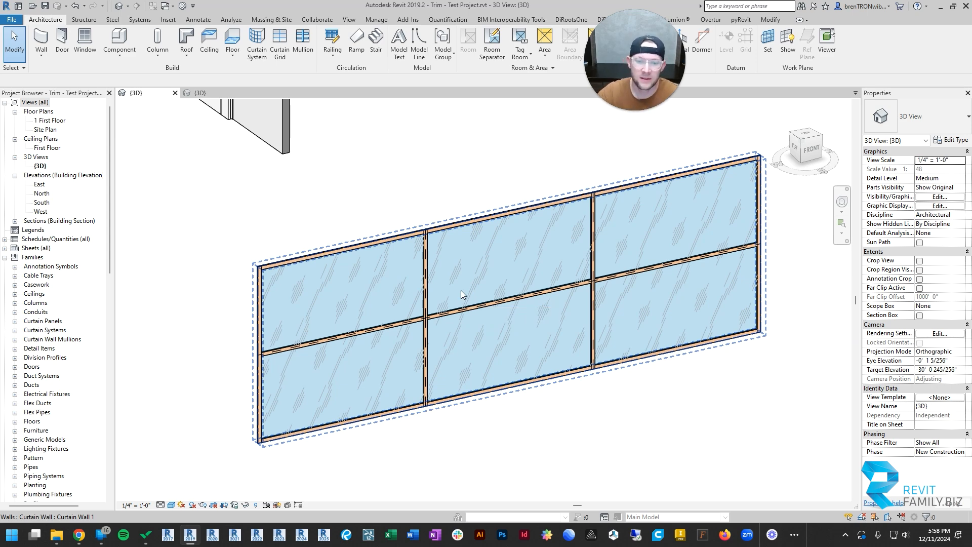
scroll(418, 346, "up", 3)
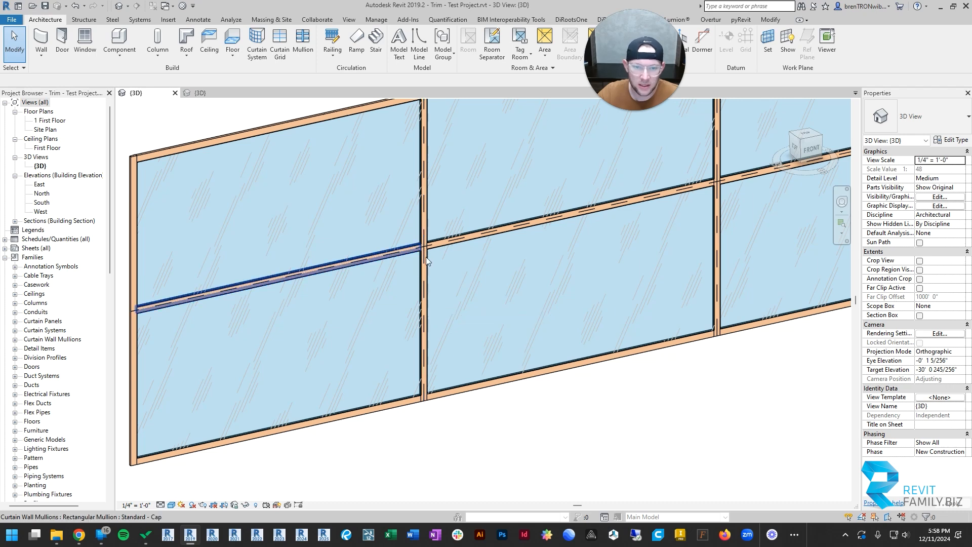
middle_click_drag(430, 202, 455, 217)
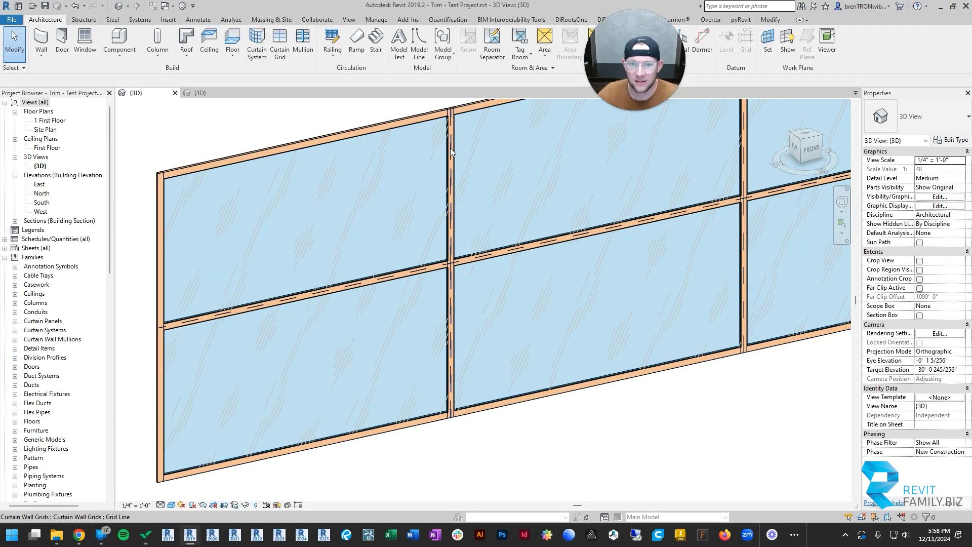
scroll(450, 195, "down", 2)
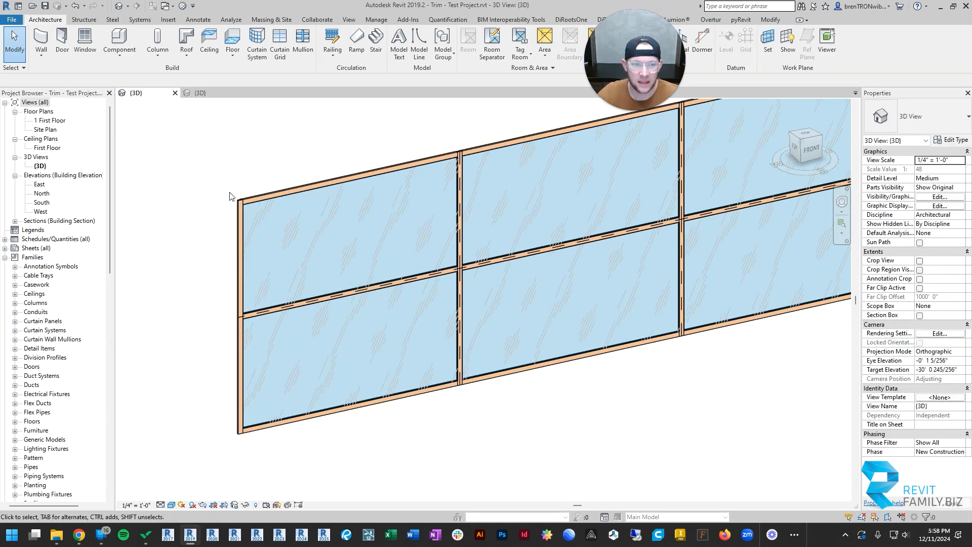
left_click(253, 198)
scroll(252, 198, "up", 4)
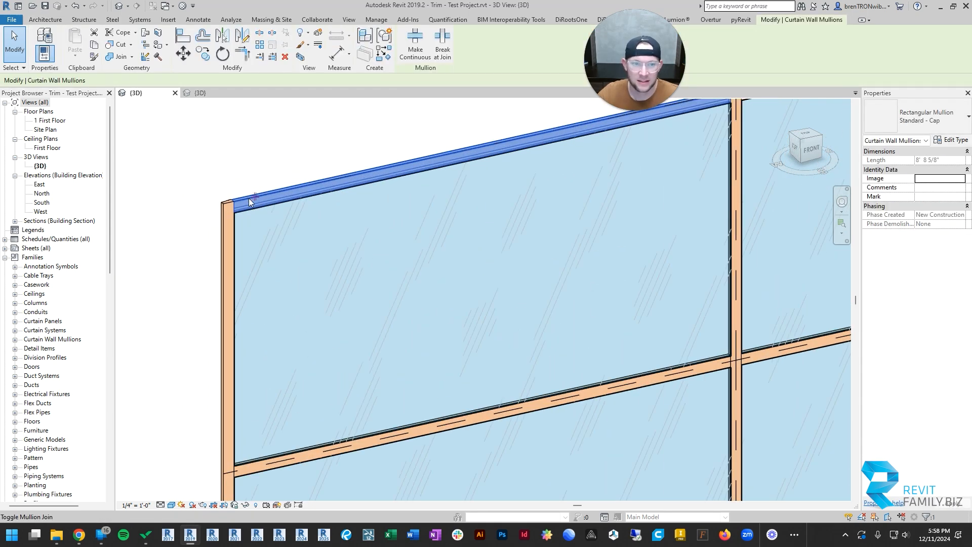
scroll(315, 184, "down", 2)
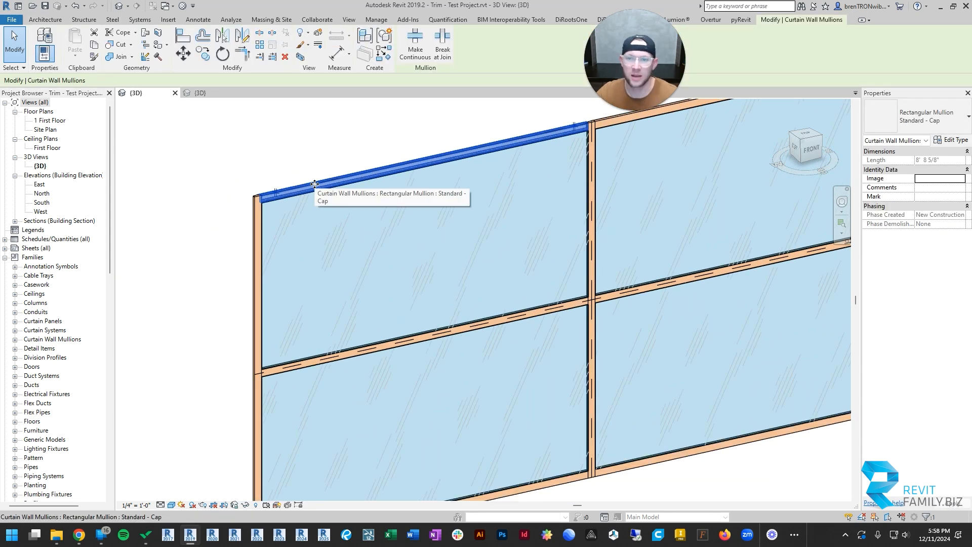
- Delete the horizontal mullion between the upper and lower glazed panels in the curtain wall's first bay
scroll(479, 275, "down", 3)
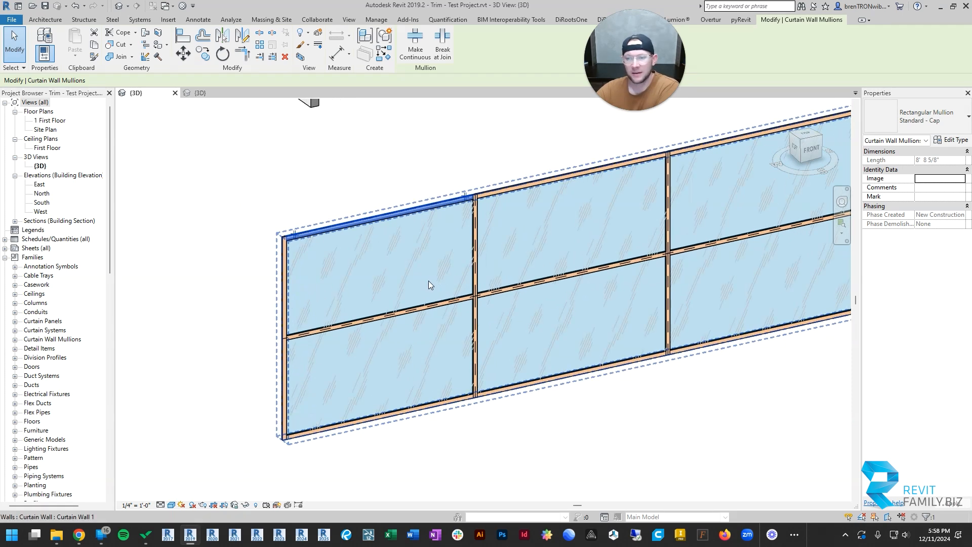
scroll(427, 279, "down", 3)
middle_click_drag(548, 303, 503, 288)
middle_click_drag(484, 331, 413, 281, "shift")
key("Escape")
scroll(410, 281, "up", 2)
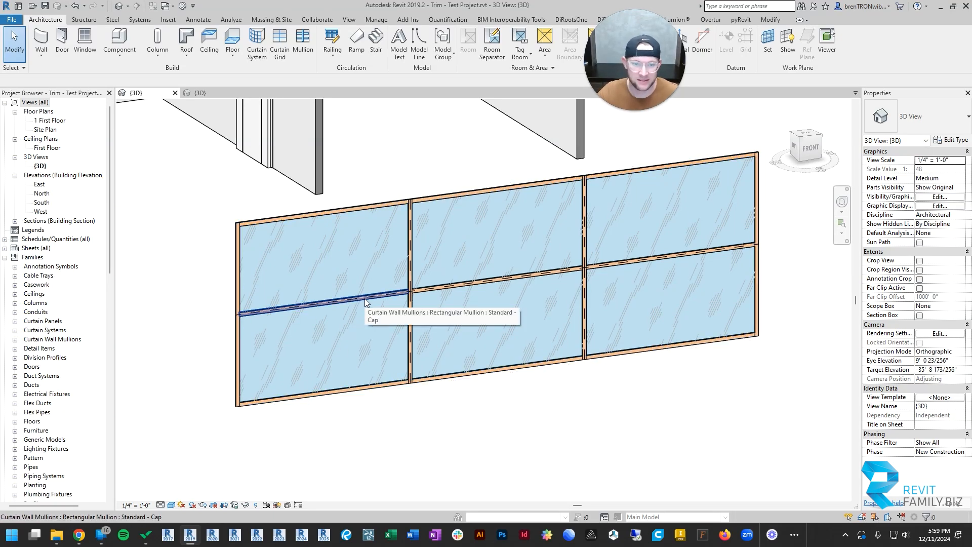
left_click(291, 313)
key("Delete")
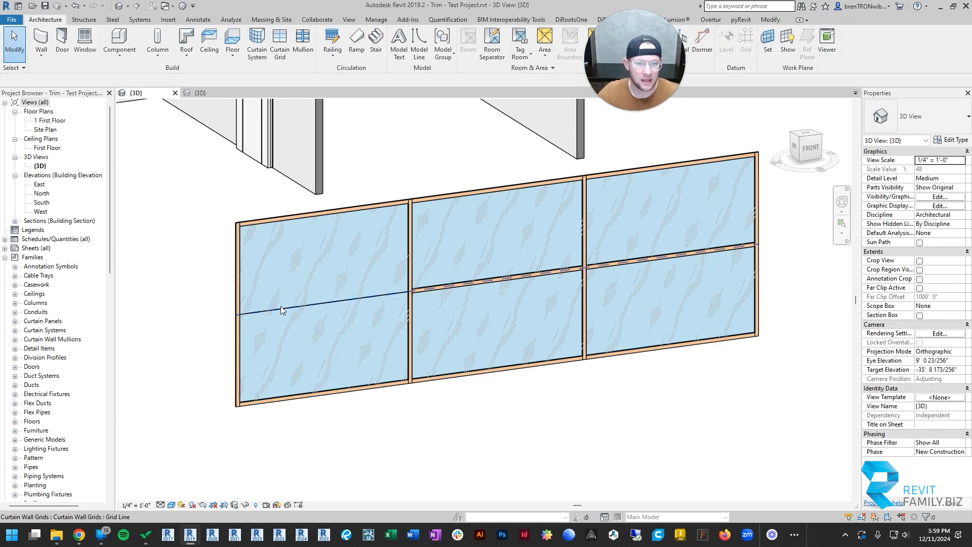
- Change the lower panel in the curtain wall's first bay to the System Panel Solid type
key("Tab")
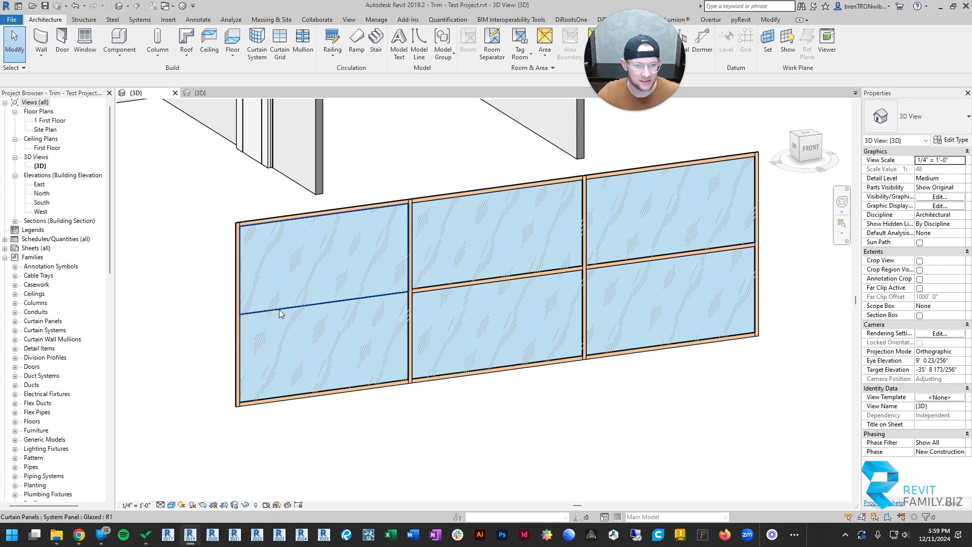
left_click(279, 310)
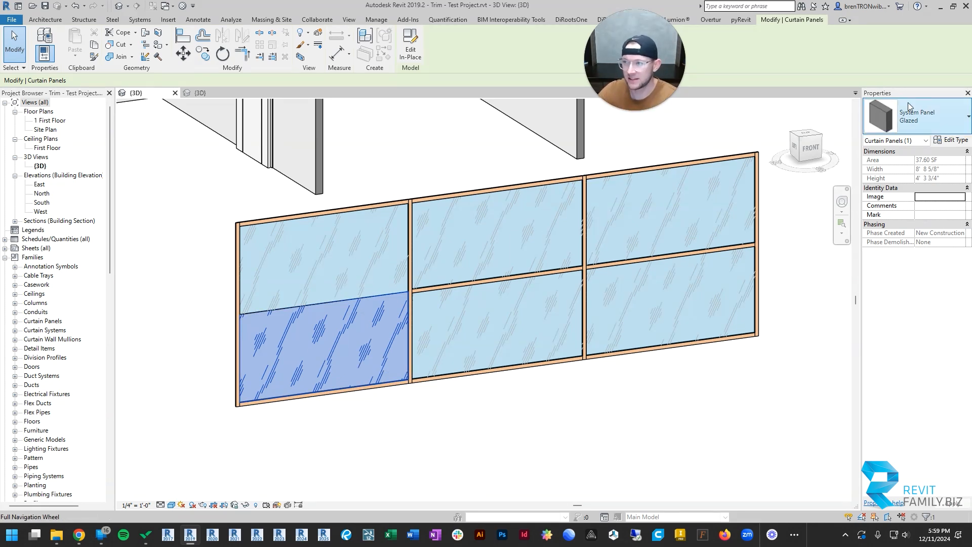
left_click(903, 120)
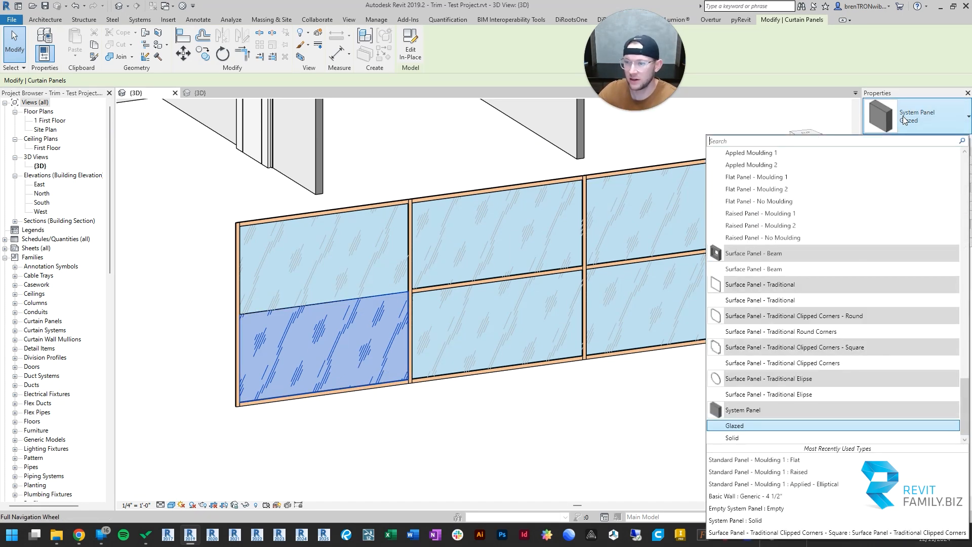
left_click(736, 438)
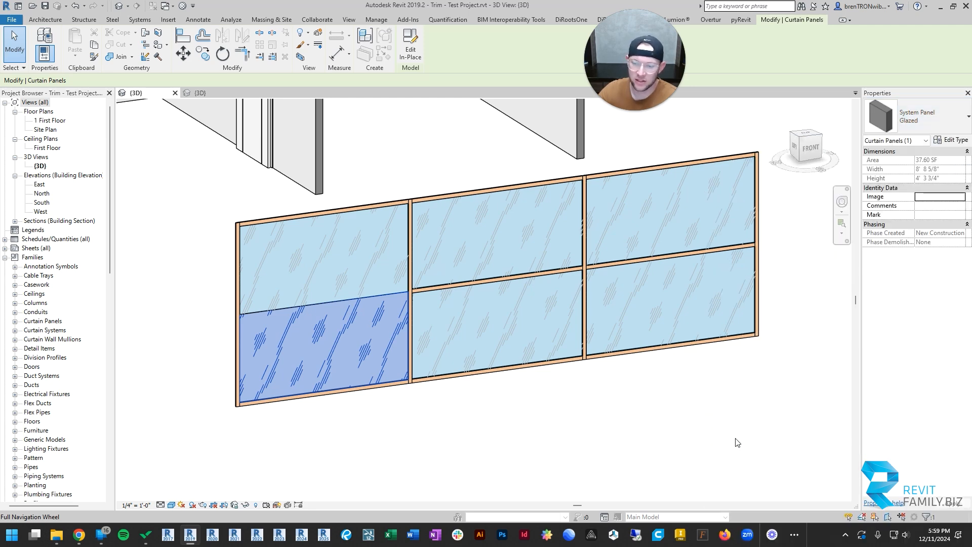
- Duplicate the Solid panel type as Solid 2 and set its thickness to 4"
left_click(954, 142)
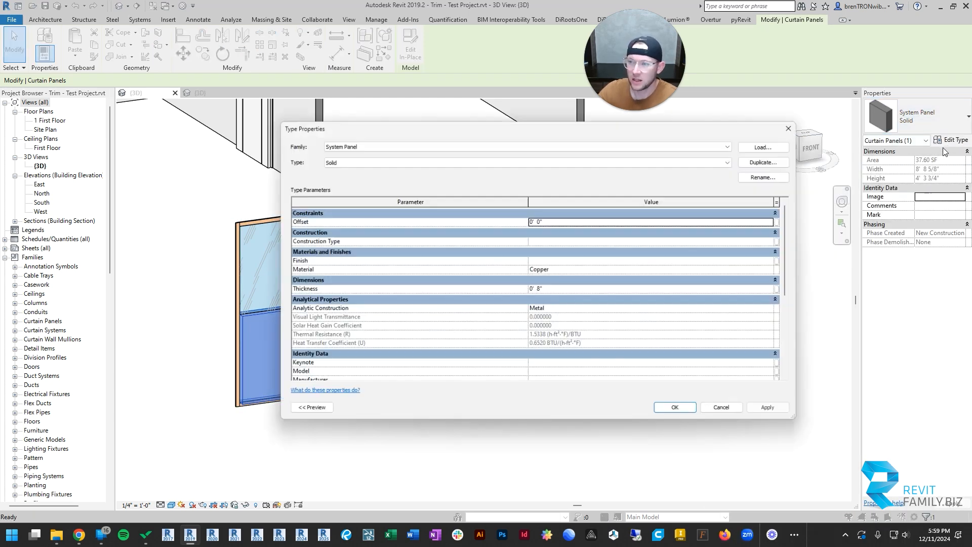
left_click_drag(615, 126, 657, 129)
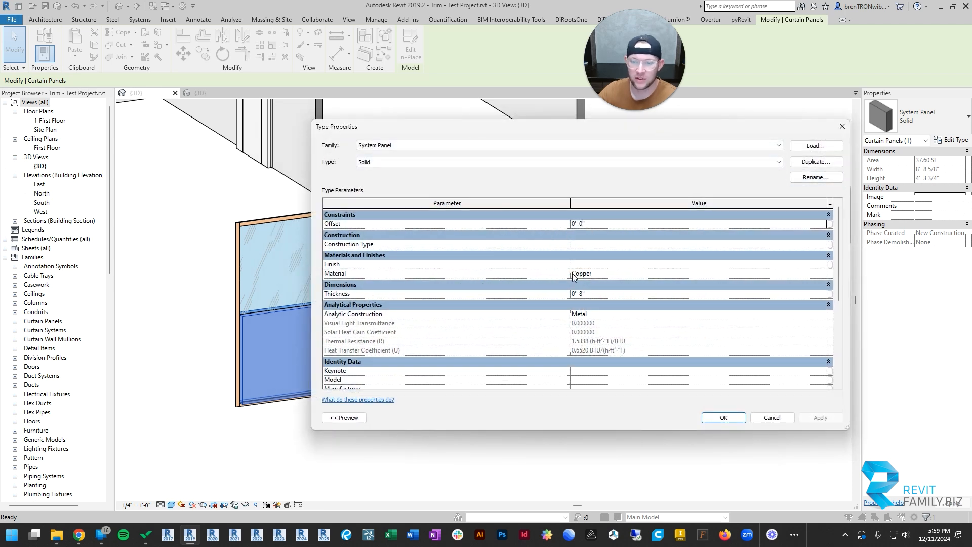
left_click(613, 294)
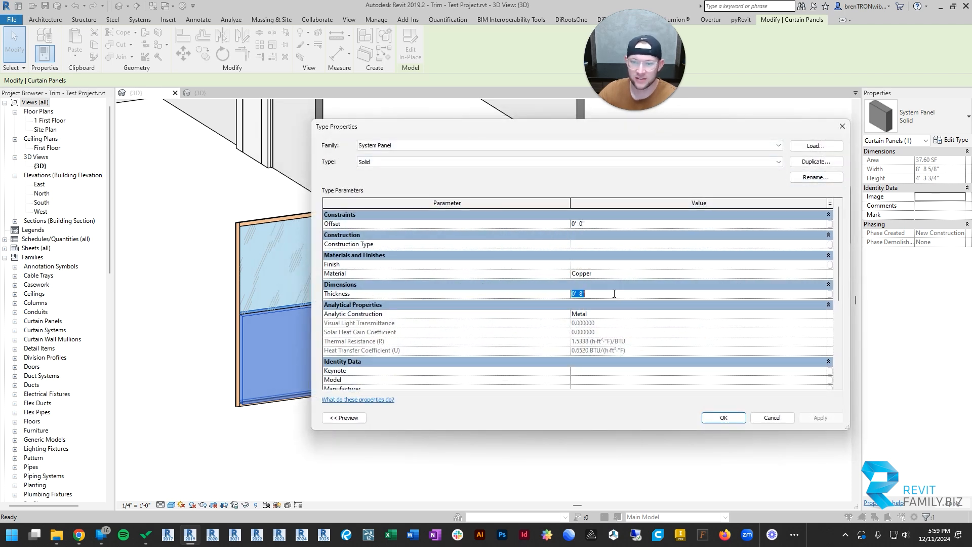
left_click(816, 161)
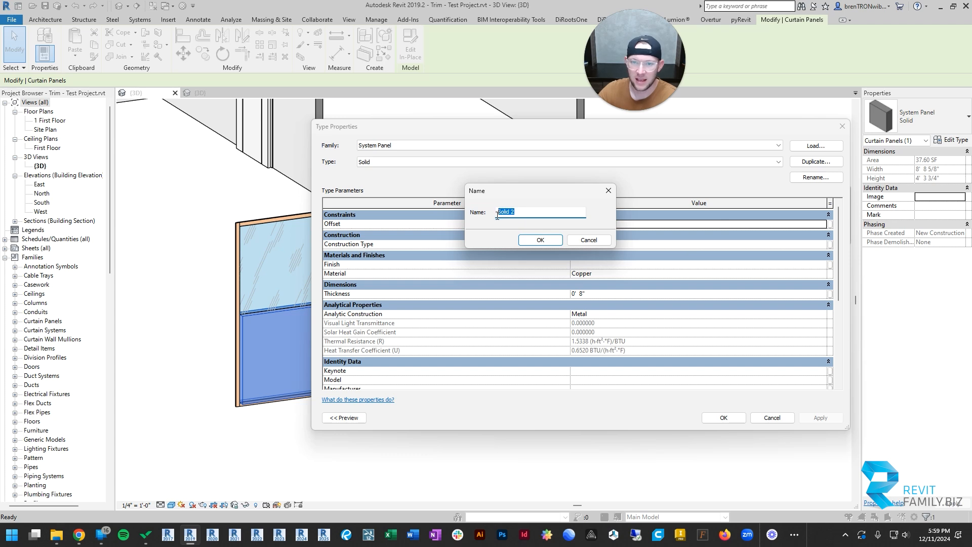
left_click(540, 240)
left_click(594, 295)
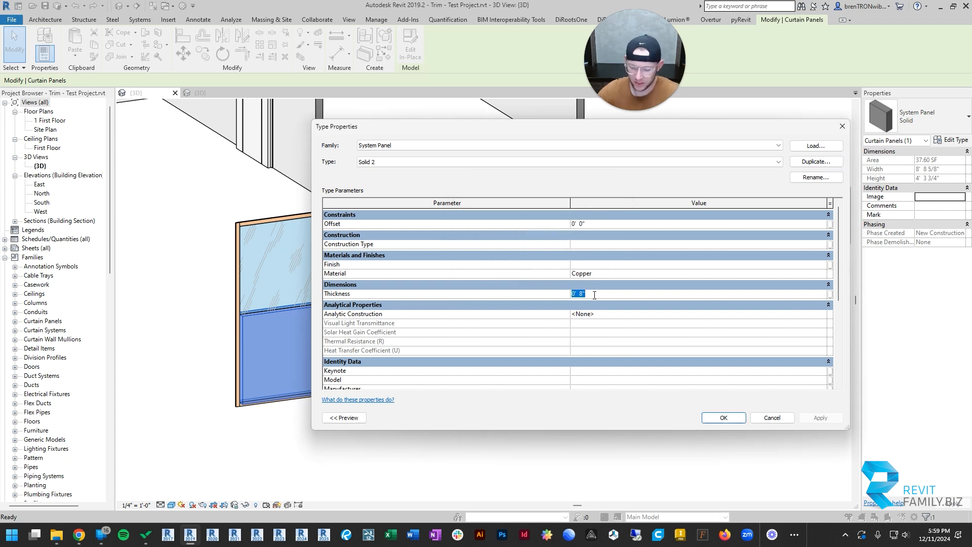
type("4")
- Assign the material Concrete, Cast-in-Place gray to the Solid 2 panel type and apply the type changes
left_click(655, 274)
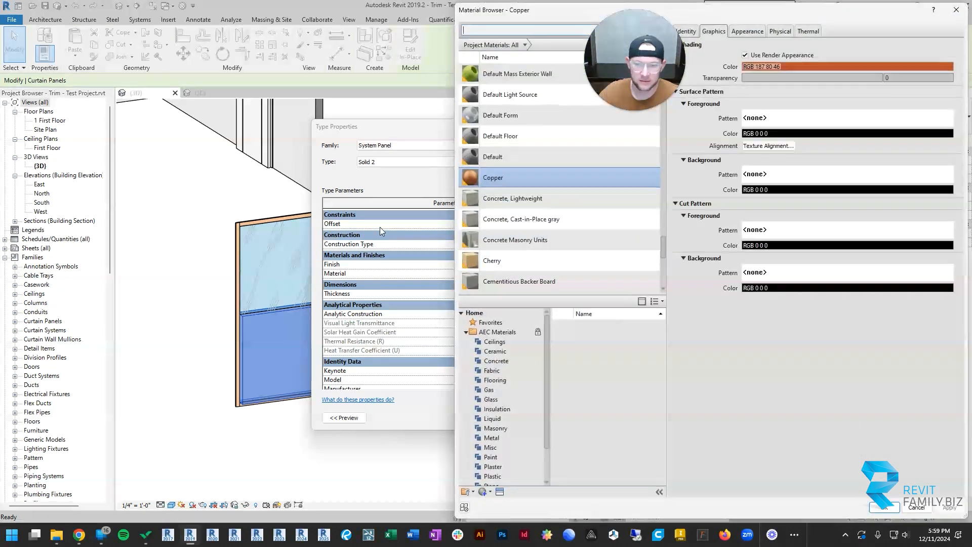
double_click(497, 220)
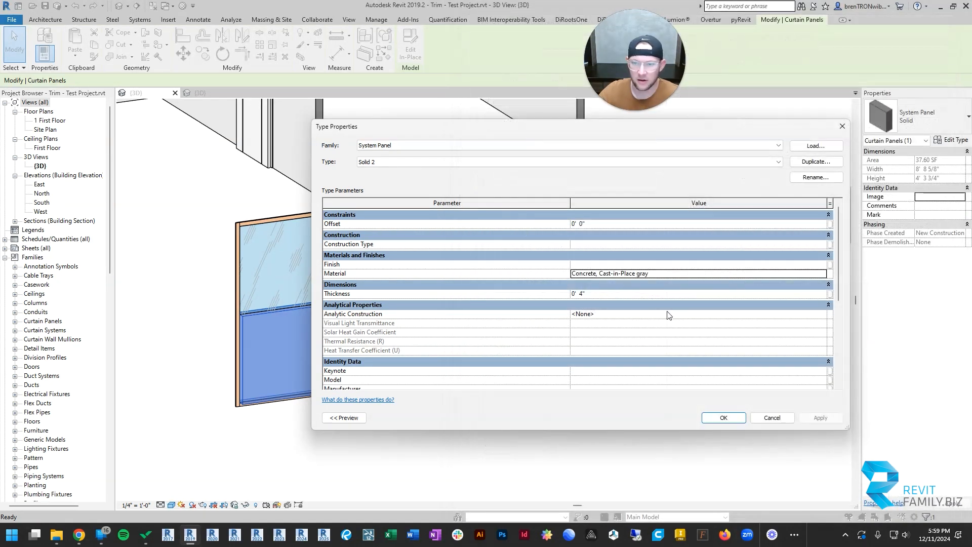
left_click(595, 225)
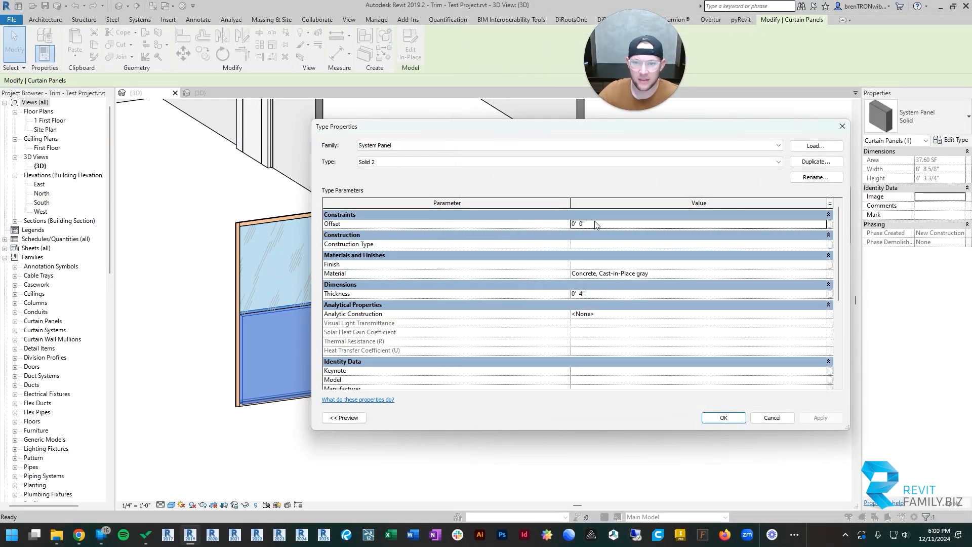
left_click(718, 423)
key("Escape")
- Delete the bottom edge mullion beneath the concrete panel in the curtain wall's first bay
middle_click_drag(304, 354, 274, 403, "shift")
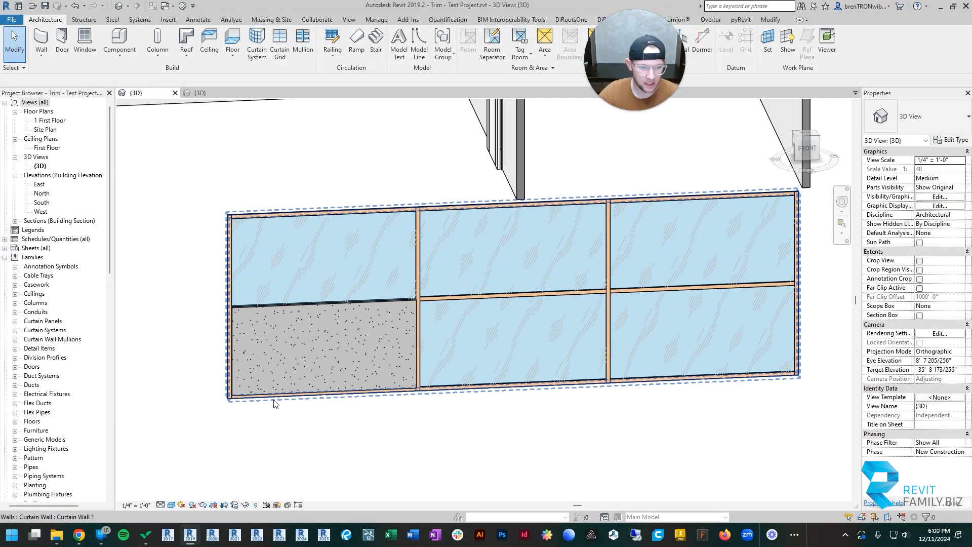
left_click(278, 399)
scroll(273, 400, "up", 3)
key("Escape")
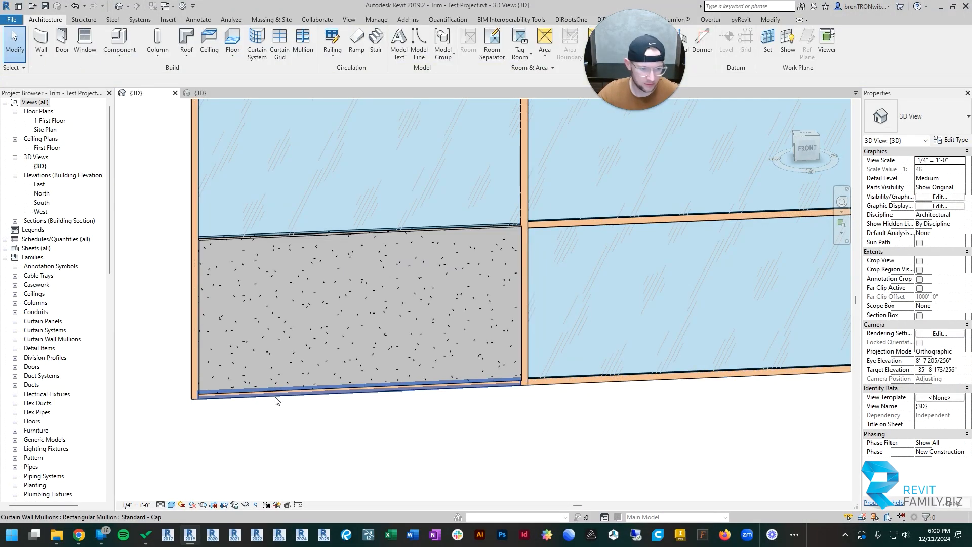
left_click(277, 400)
left_click(354, 494)
scroll(354, 495, "down", 4)
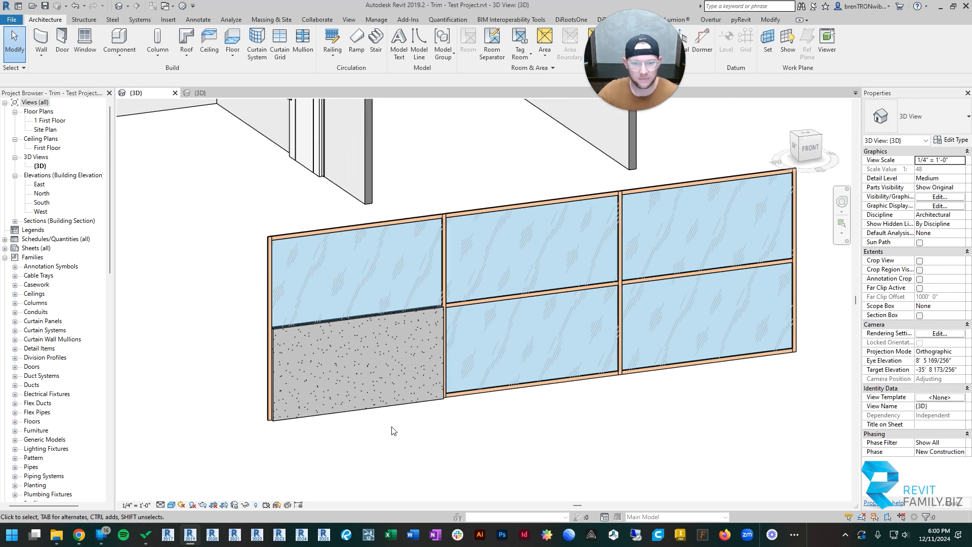
- Select the concrete panel and inspect its thickness relative to the curtain wall from the left end
left_click(398, 412)
key("Escape")
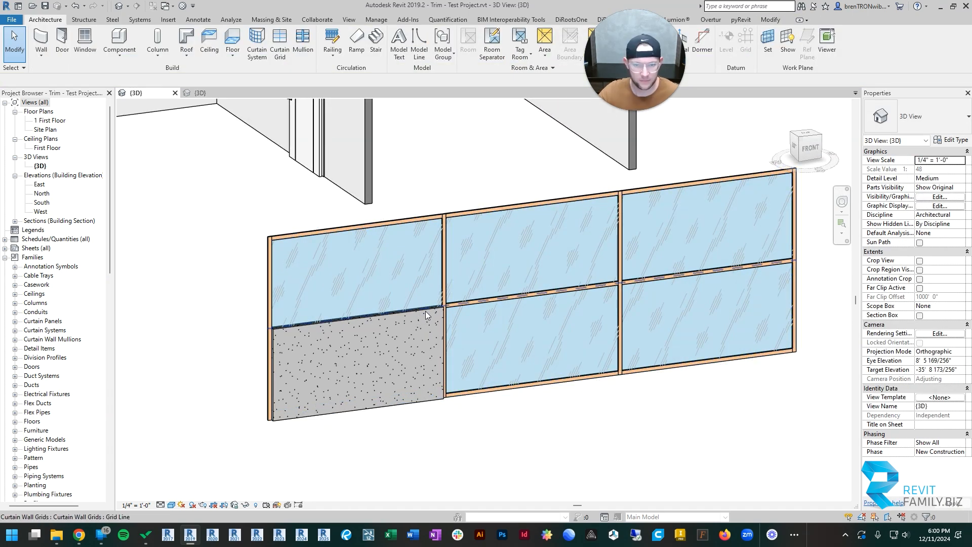
key("Tab")
left_click(425, 314)
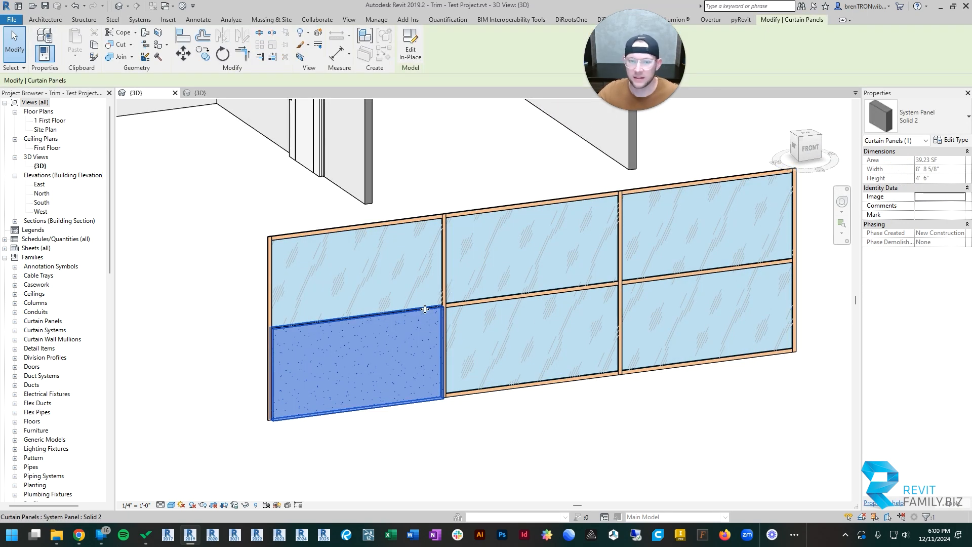
middle_click_drag(425, 309, 406, 341, "shift")
scroll(393, 289, "up", 4)
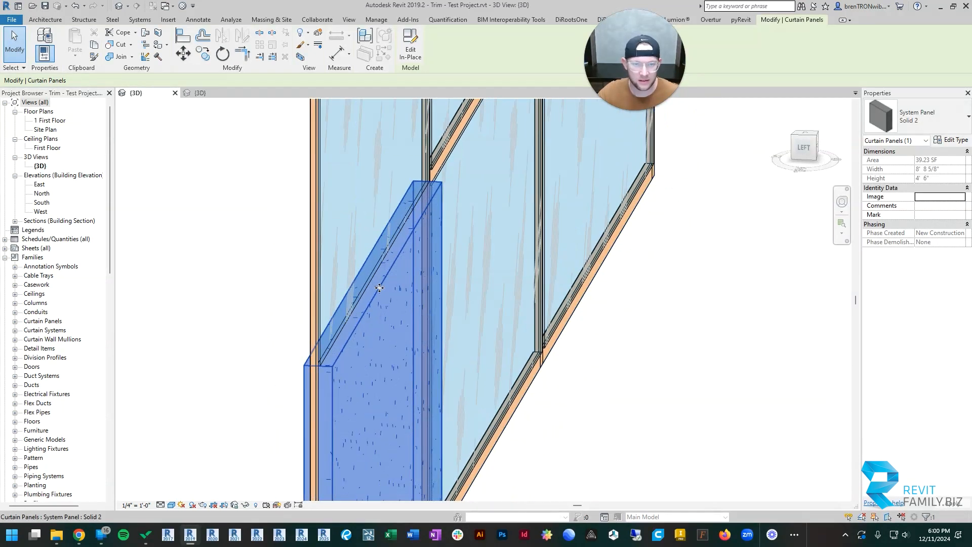
- Open the 1 First Floor plan and locate the concrete panel in the curtain wall
double_click(51, 121)
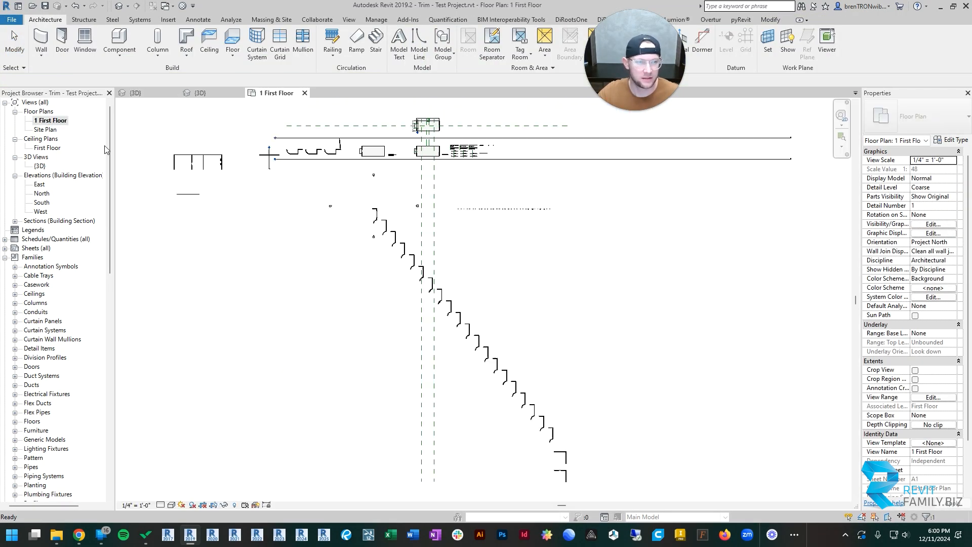
scroll(181, 201, "up", 3)
scroll(177, 234, "up", 3)
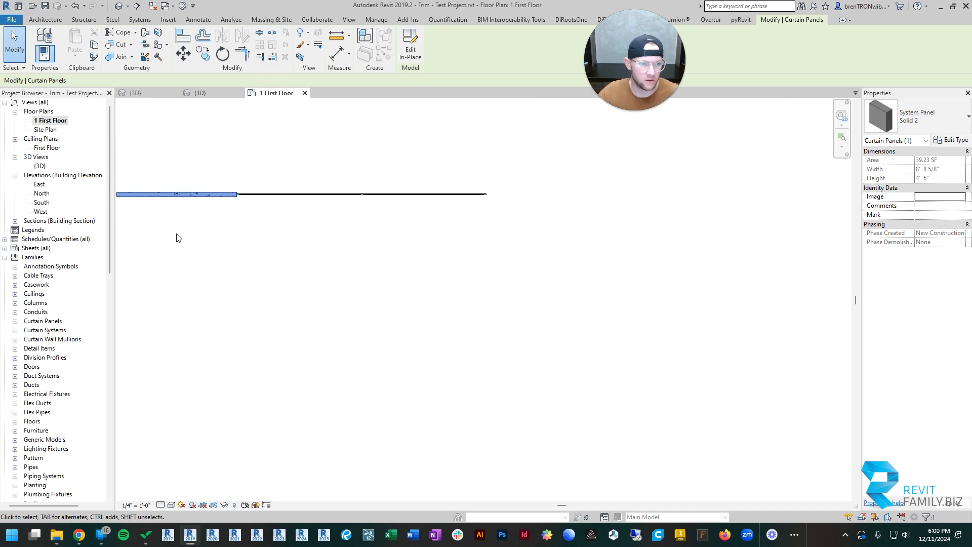
middle_click_drag(177, 234, 441, 304)
key("Escape")
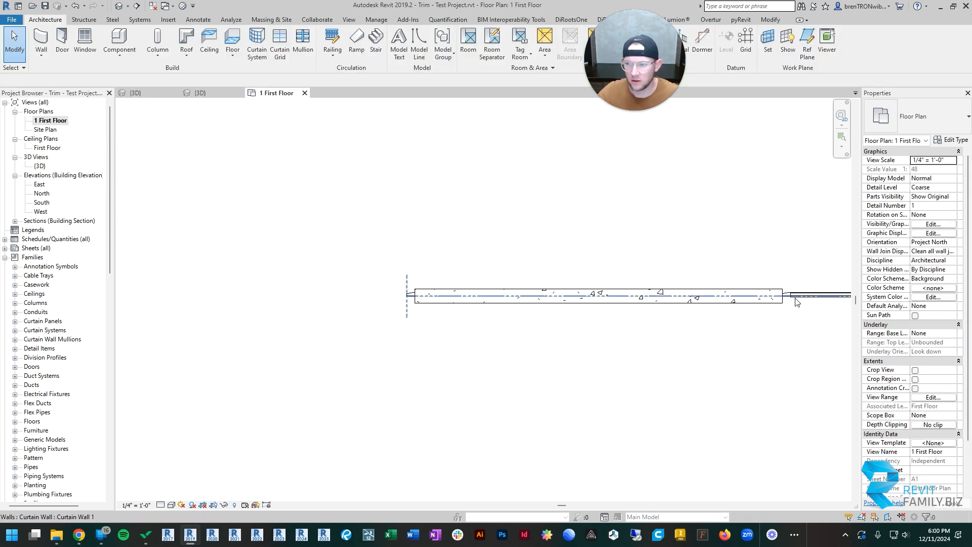
- Select the curtain wall in plan to examine how the concrete panel sits on the wall's location line
left_click(796, 297)
middle_click_drag(801, 305, 613, 301)
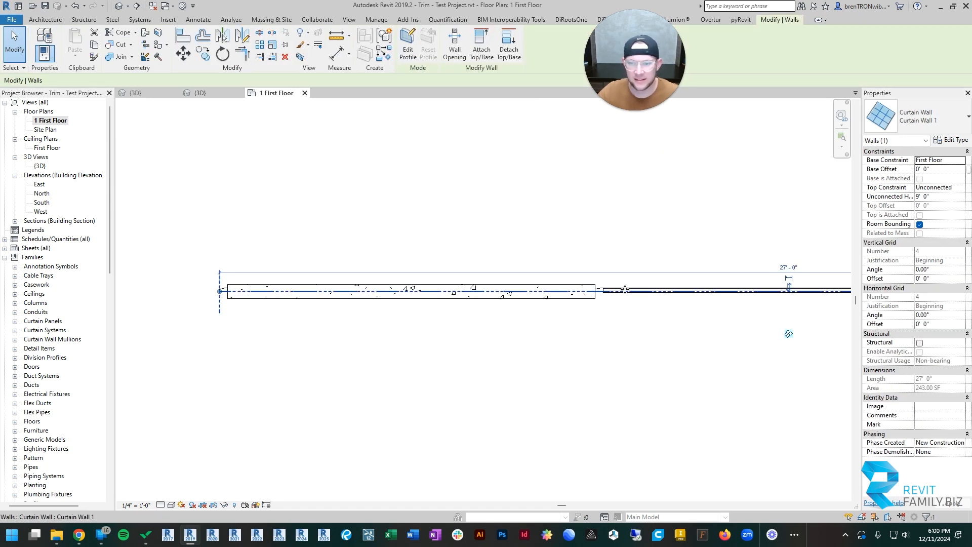
scroll(536, 294, "up", 2)
middle_click_drag(396, 289, 576, 289)
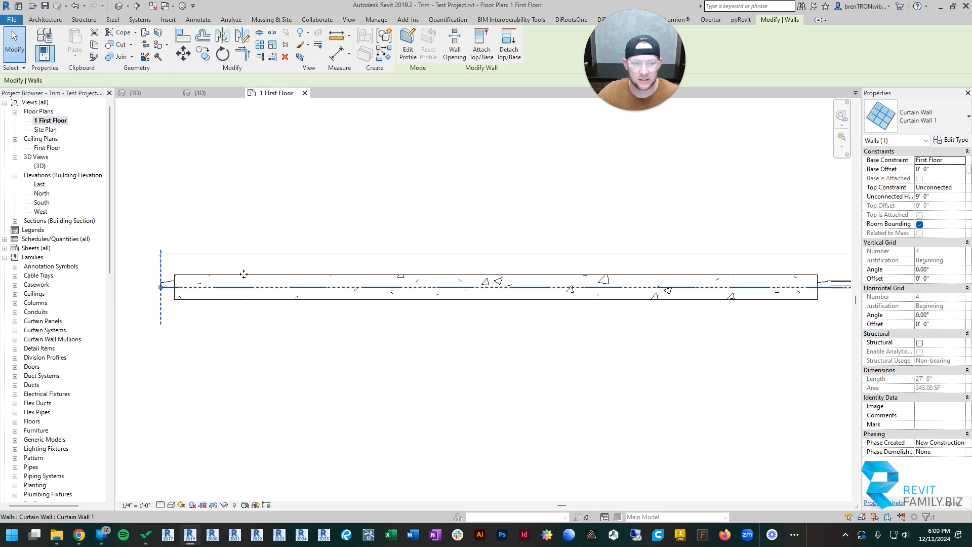
scroll(443, 297, "down", 1)
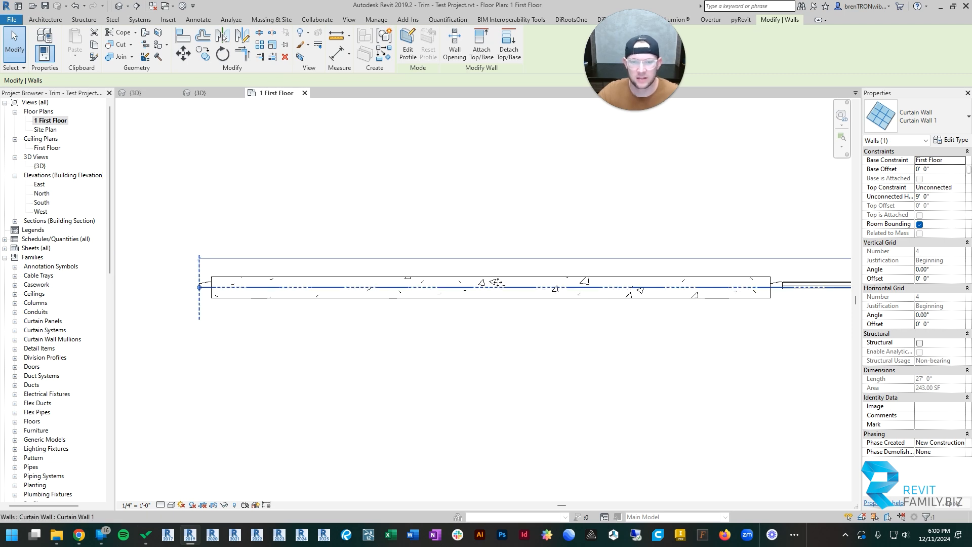
middle_click_drag(501, 289, 397, 282)
key("Escape")
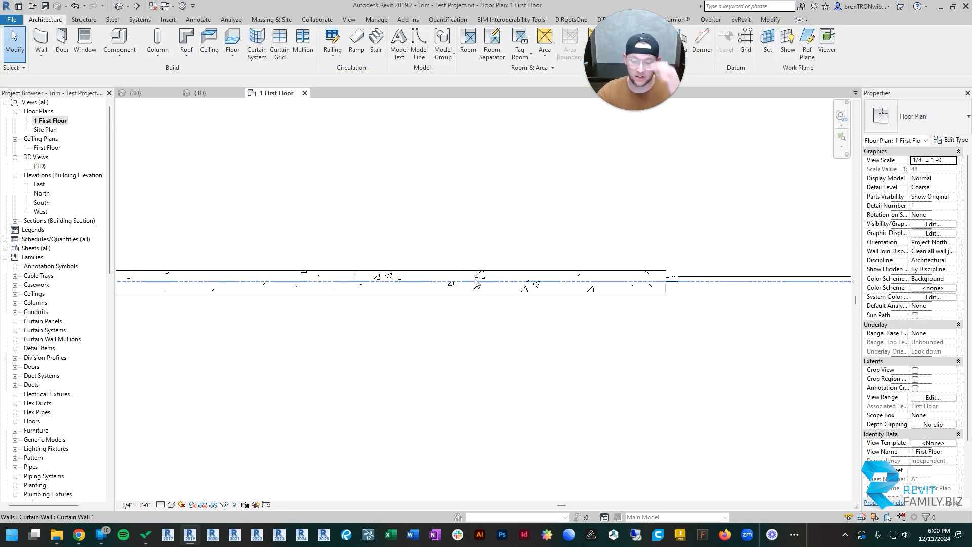
- Set the offset of the concrete panel's Solid 2 type to 1' 0"
key("Tab")
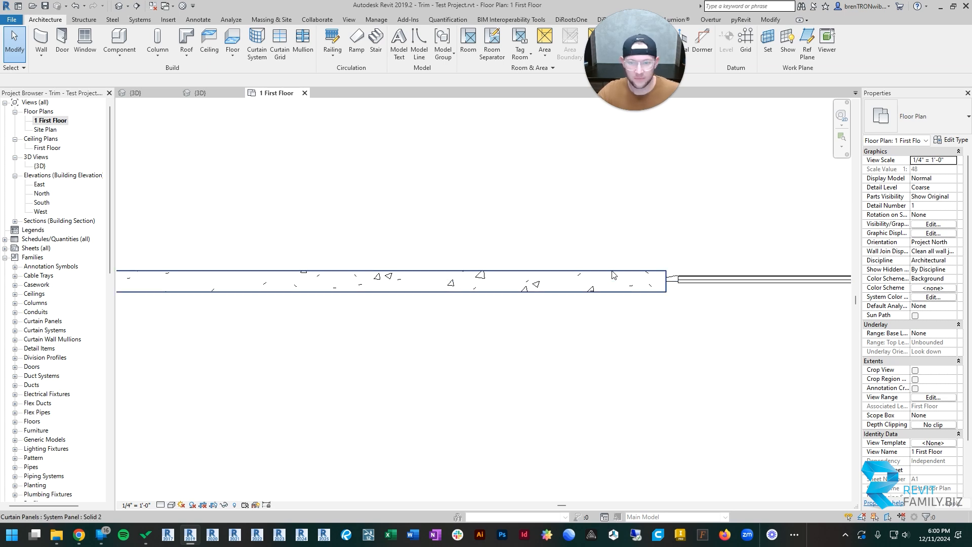
left_click(616, 274)
left_click(950, 142)
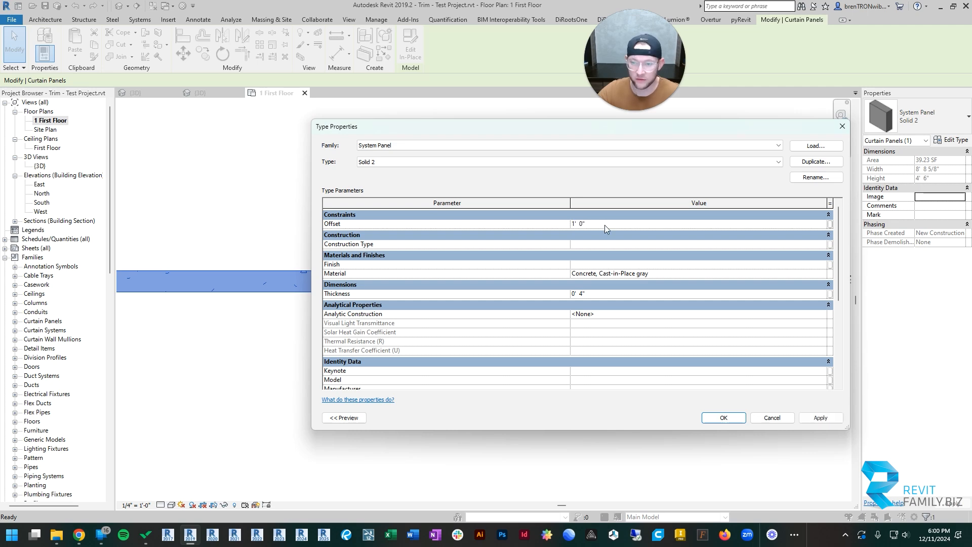
left_click(724, 418)
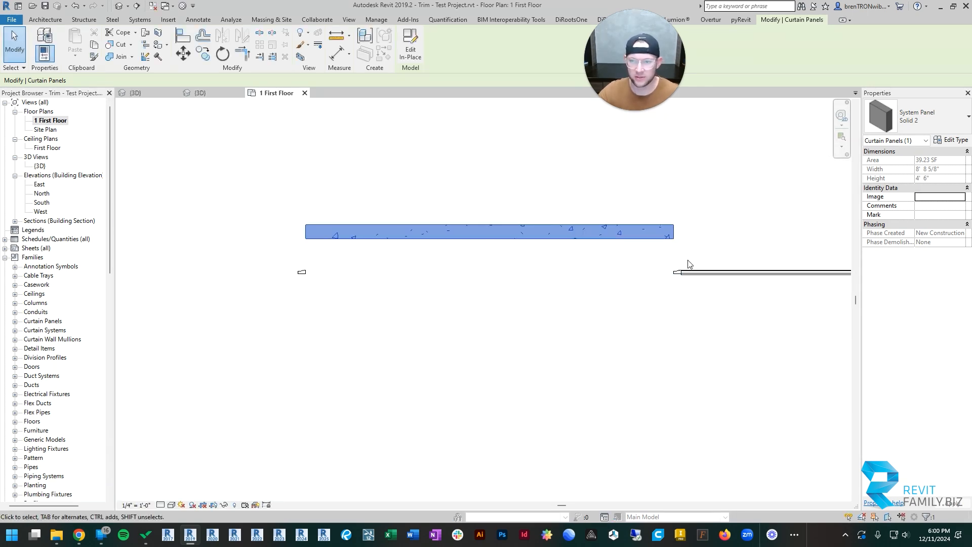
- Return to the 3D view, examine the offset concrete panel from behind, and select the horizontal grid line above it
left_click(524, 357)
key("ctrl+Tab")
middle_click_drag(523, 357, 394, 339, "shift")
scroll(498, 325, "down", 4)
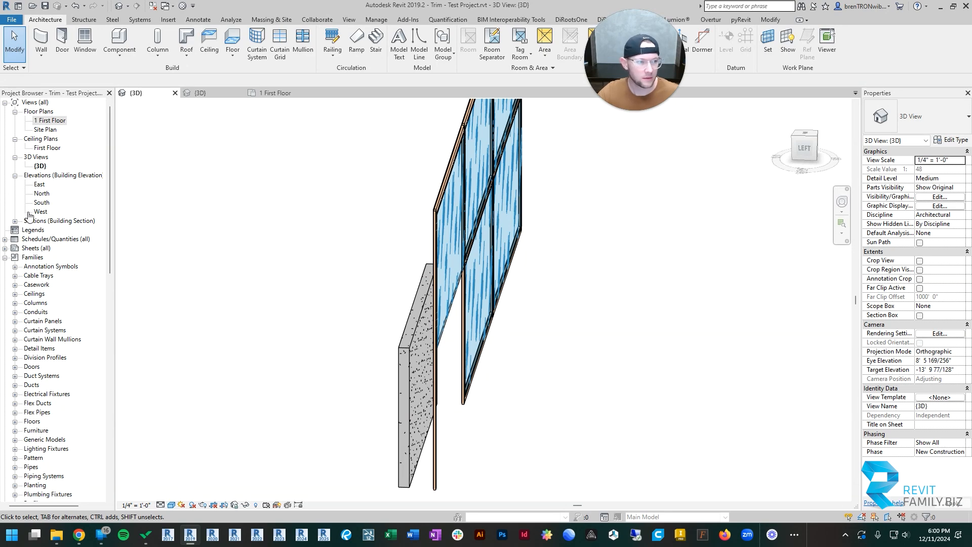
middle_click_drag(534, 363, 459, 332, "shift")
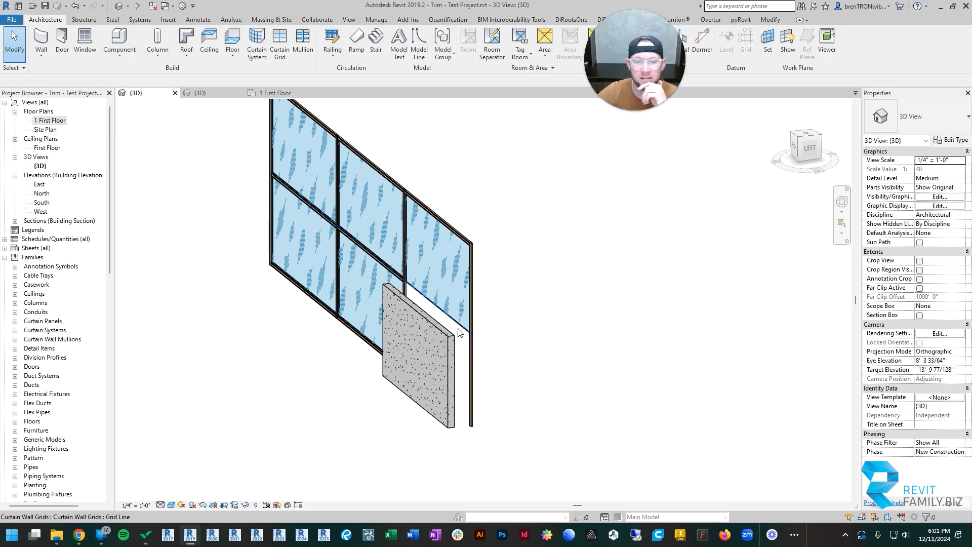
middle_click_drag(500, 376, 510, 378, "shift")
scroll(441, 330, "up", 2)
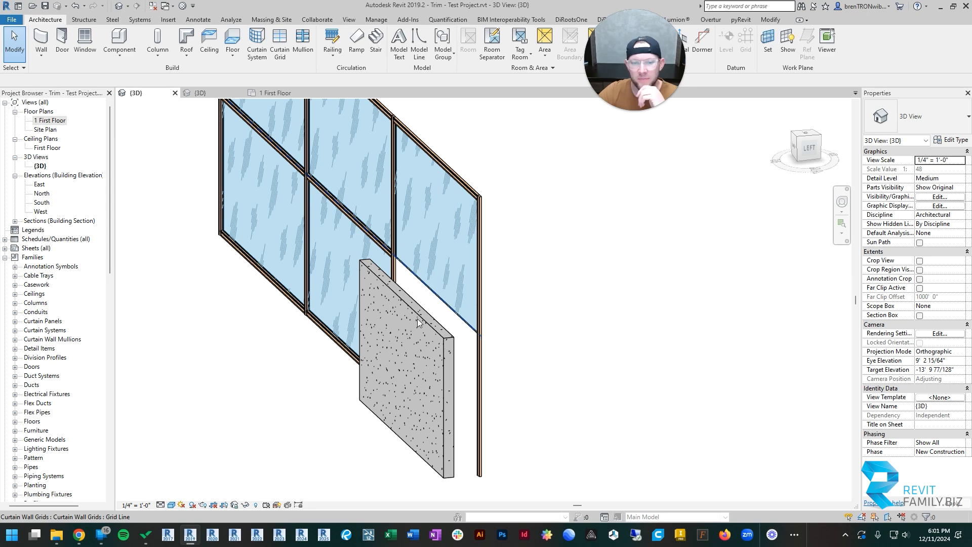
left_click(426, 323)
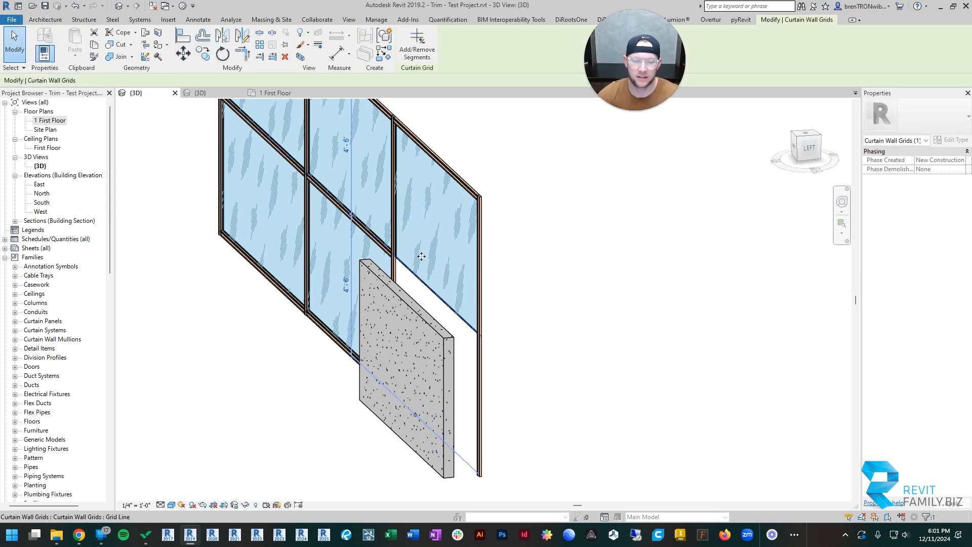
- Change the concrete panel's type to the basic wall type Interior - 4" Furring
left_click(625, 333)
middle_click_drag(625, 333, 412, 321, "shift")
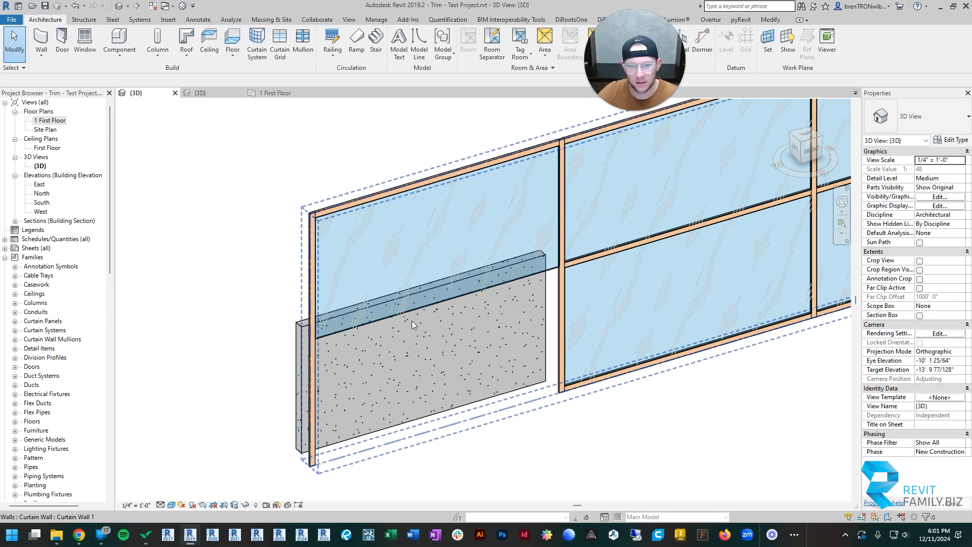
left_click(382, 304)
scroll(381, 303, "down", 3)
mouse_move(494, 390)
middle_mouse_down("shift")
mouse_move(440, 360)
mouse_move(434, 349)
mouse_move(452, 342)
middle_mouse_up("shift")
left_click(439, 359)
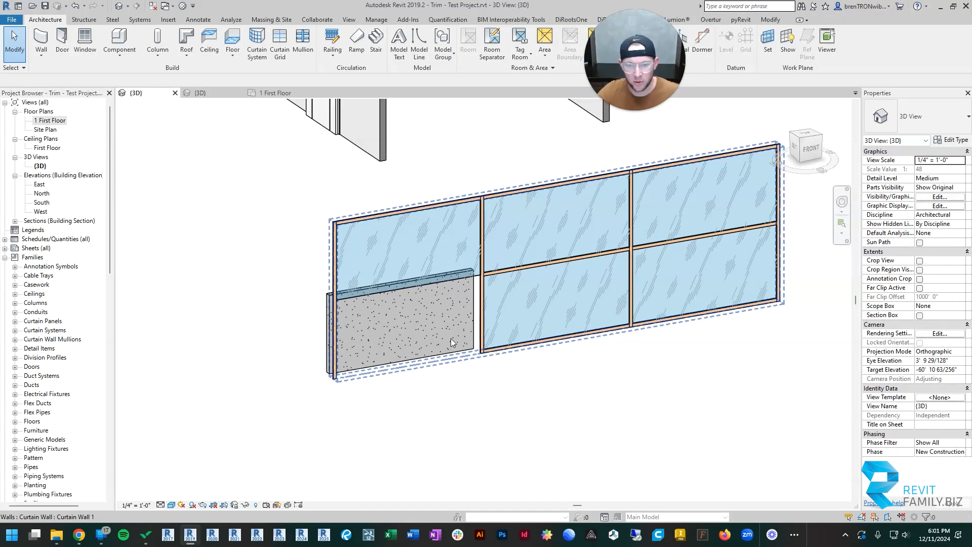
key("Tab")
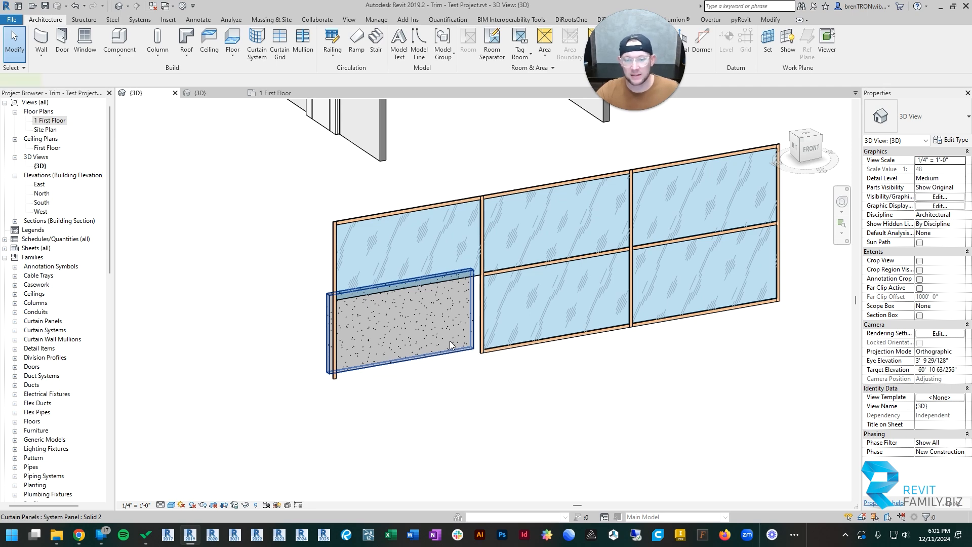
left_click(451, 345)
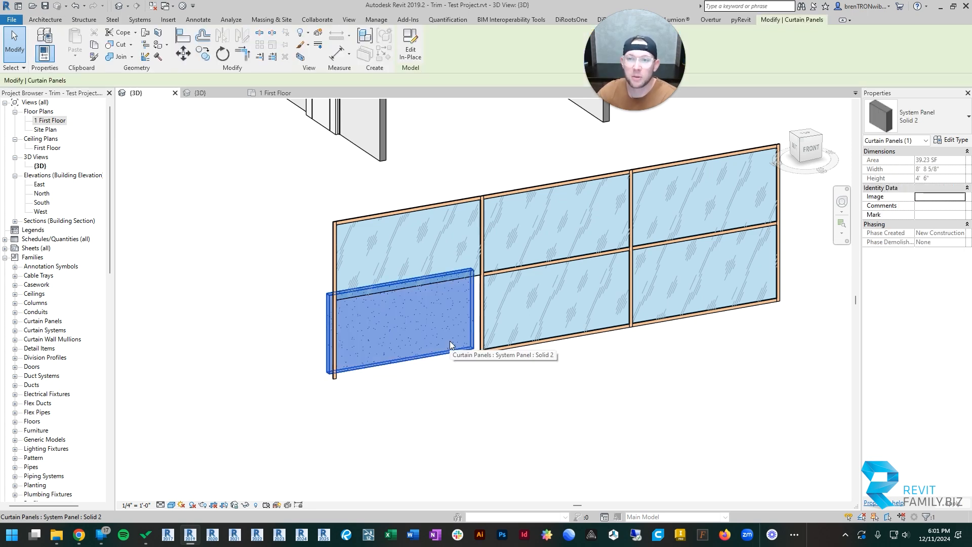
left_click(921, 115)
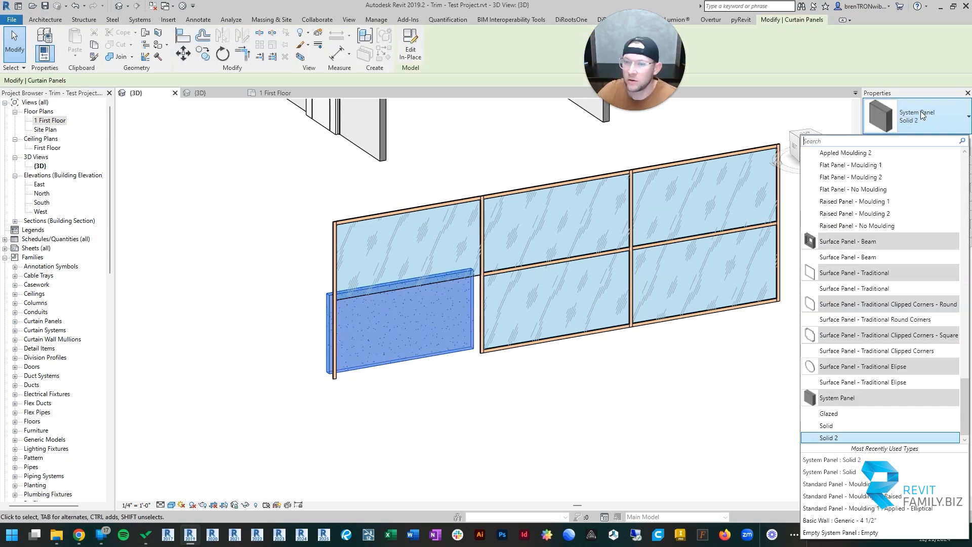
scroll(882, 231, "up", 3)
scroll(883, 231, "up", 10)
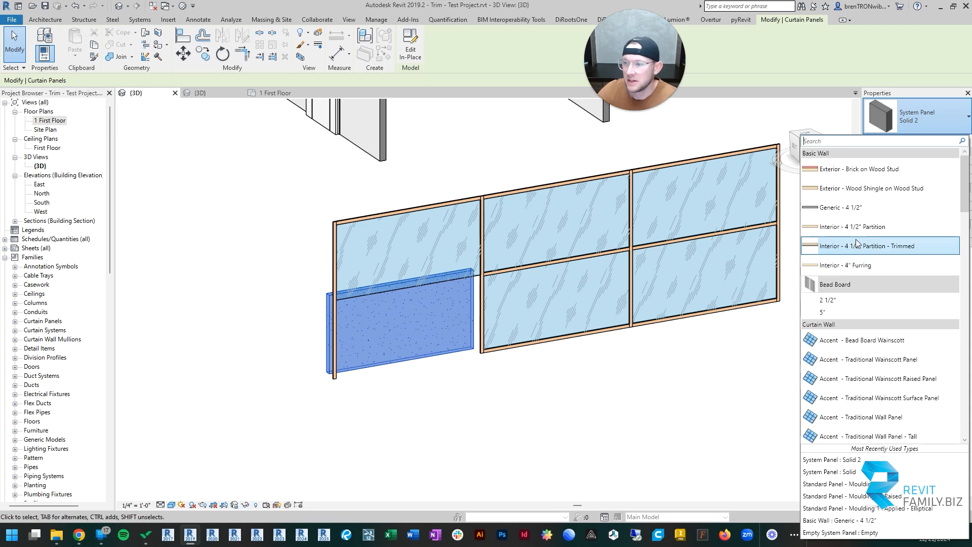
left_click(843, 265)
left_click(416, 397)
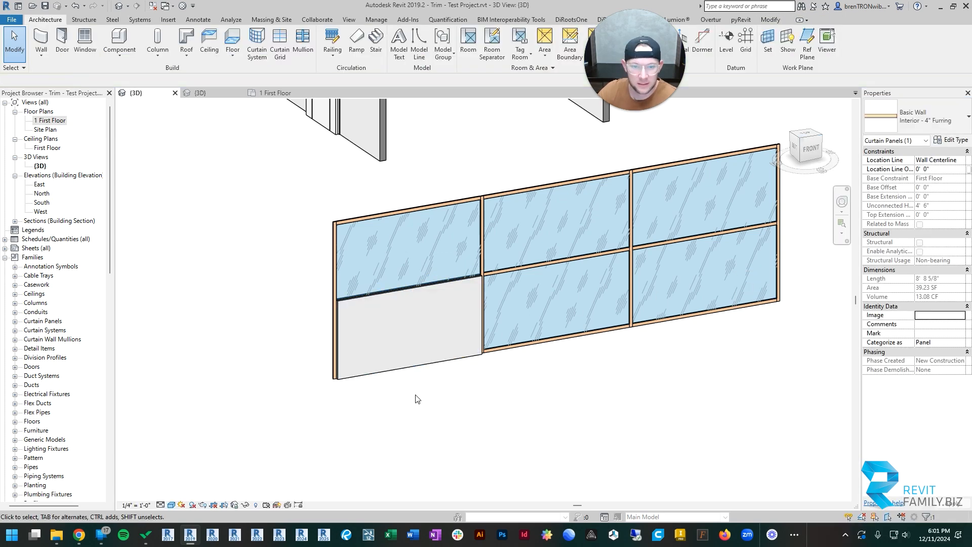
- Select the furring wall panel and browse the wall, curtain wall and panel types it can be swapped for
middle_click_drag(417, 397, 434, 271, "shift")
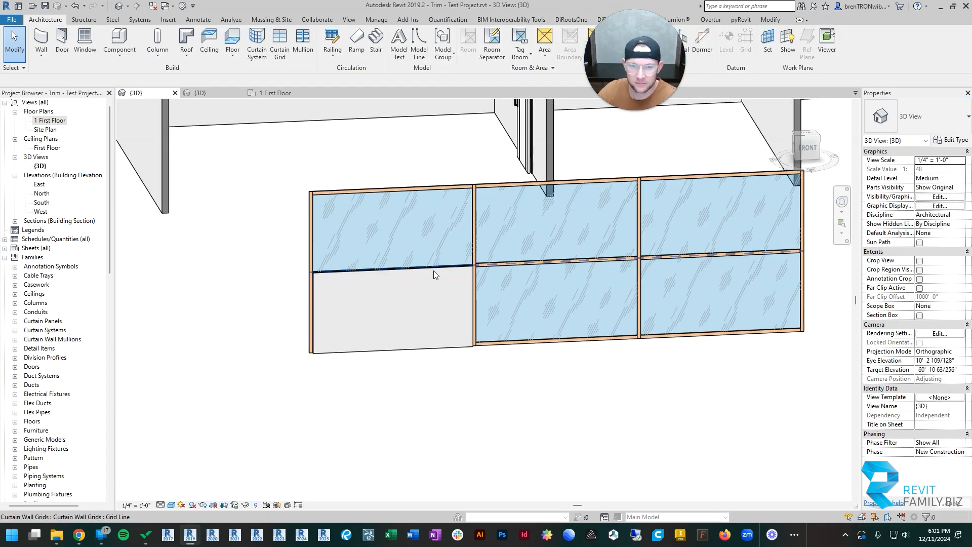
left_click(419, 350)
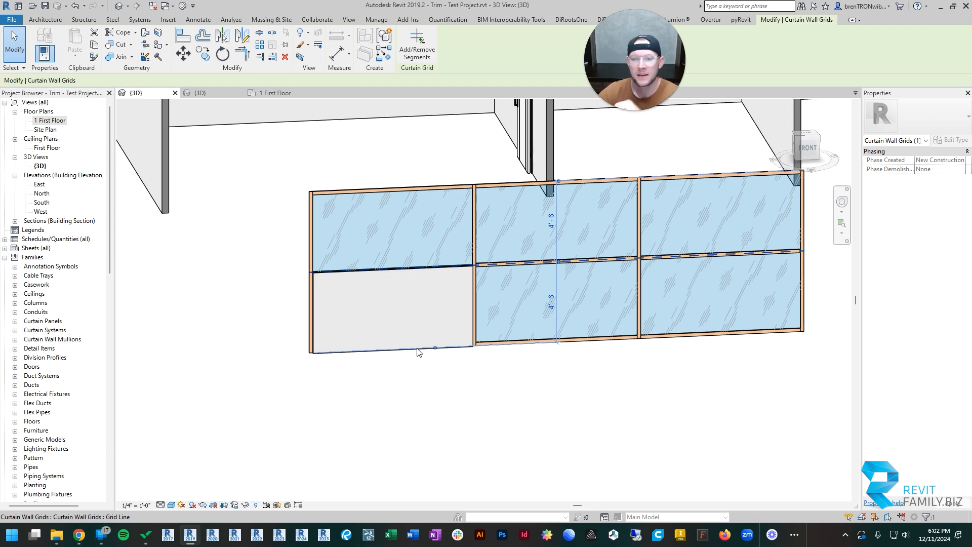
key("Escape")
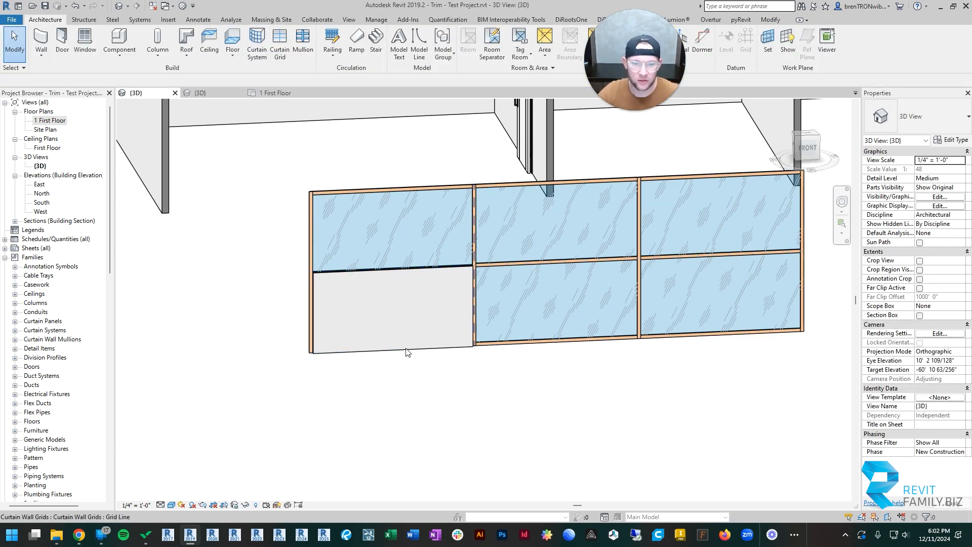
left_click(407, 350)
left_click(941, 120)
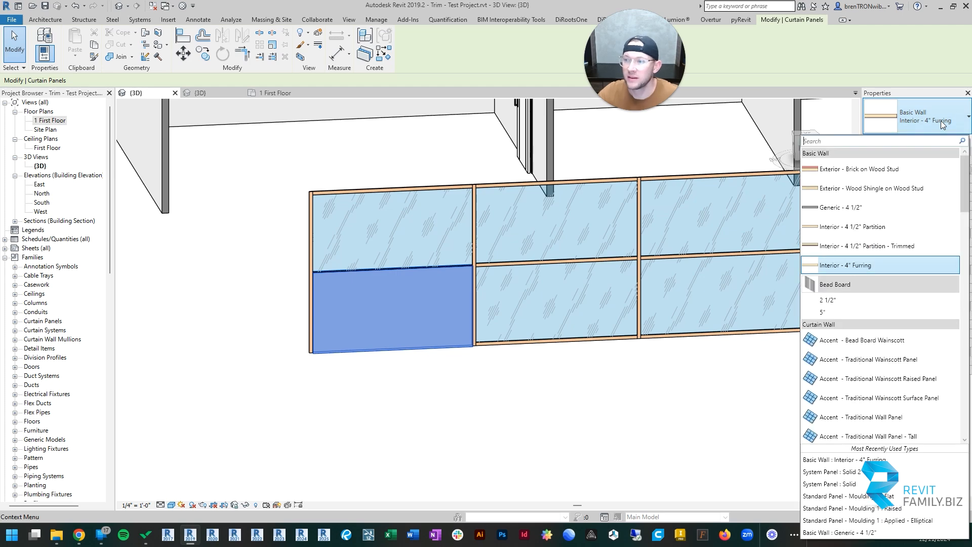
scroll(875, 236, "down", 15)
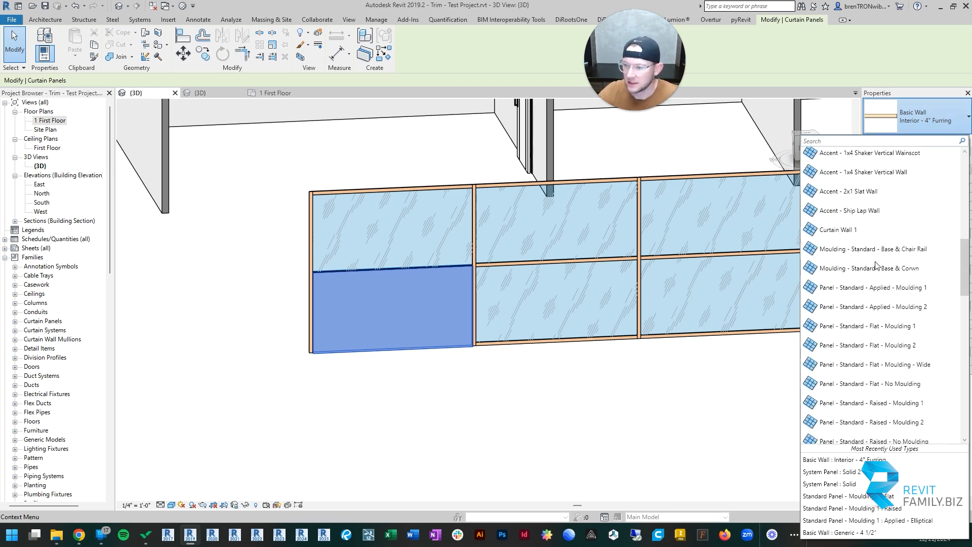
scroll(873, 272, "down", 5)
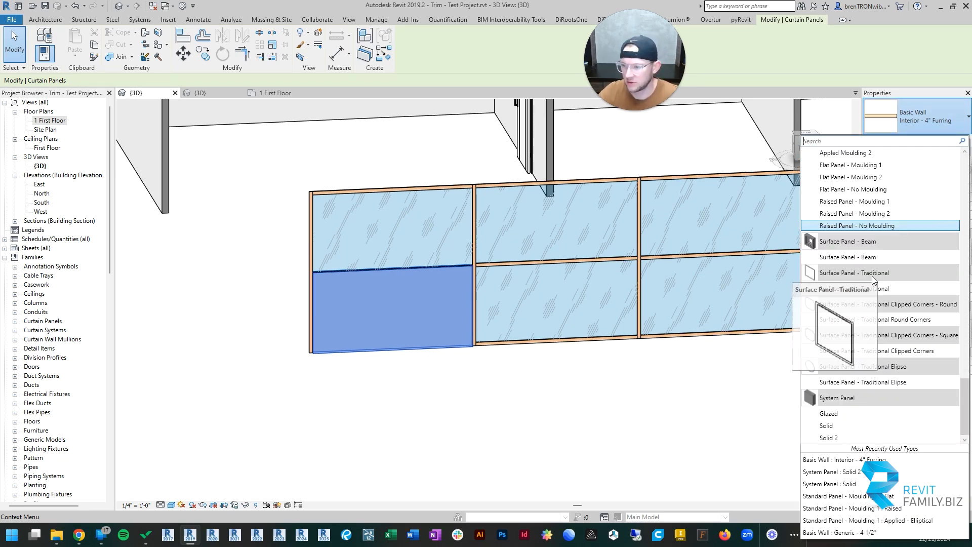
scroll(907, 248, "up", 20)
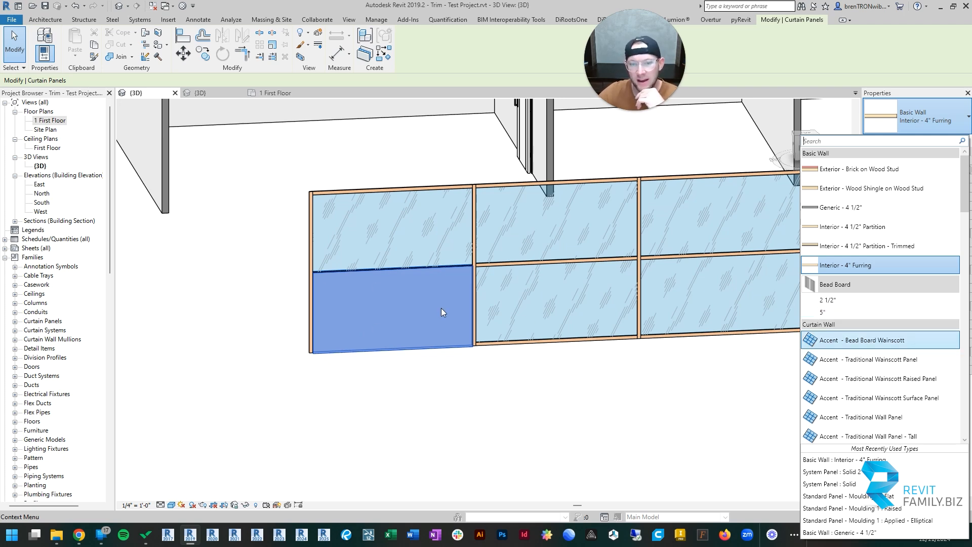
scroll(875, 273, "down", 2)
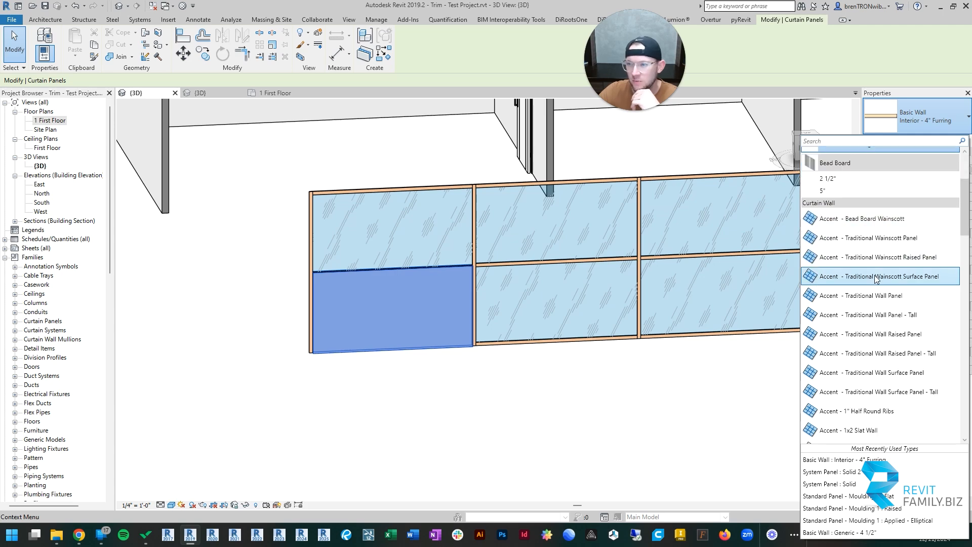
- Switch to the Example Project's 3D view and examine the flat and raised curtain panels in the Basic Style group
left_click(277, 93)
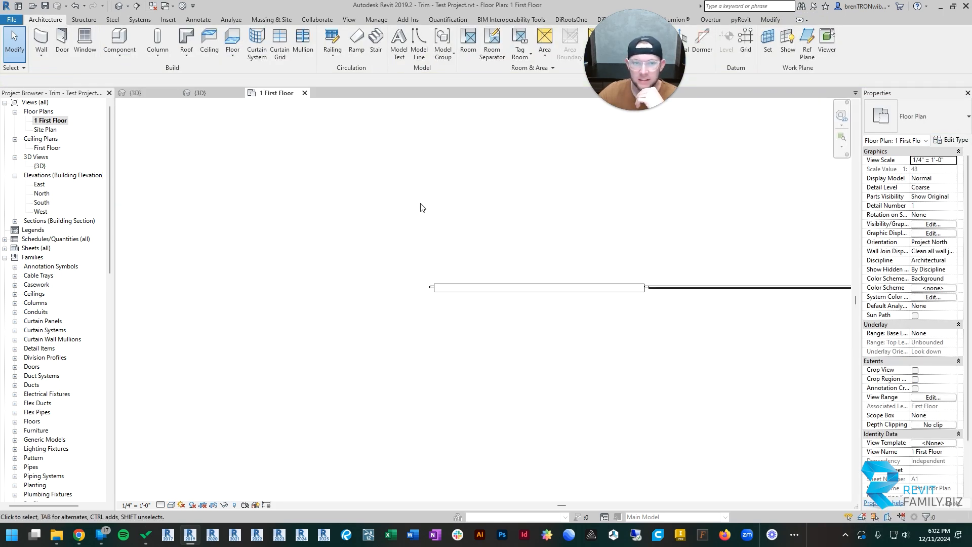
left_click(201, 93)
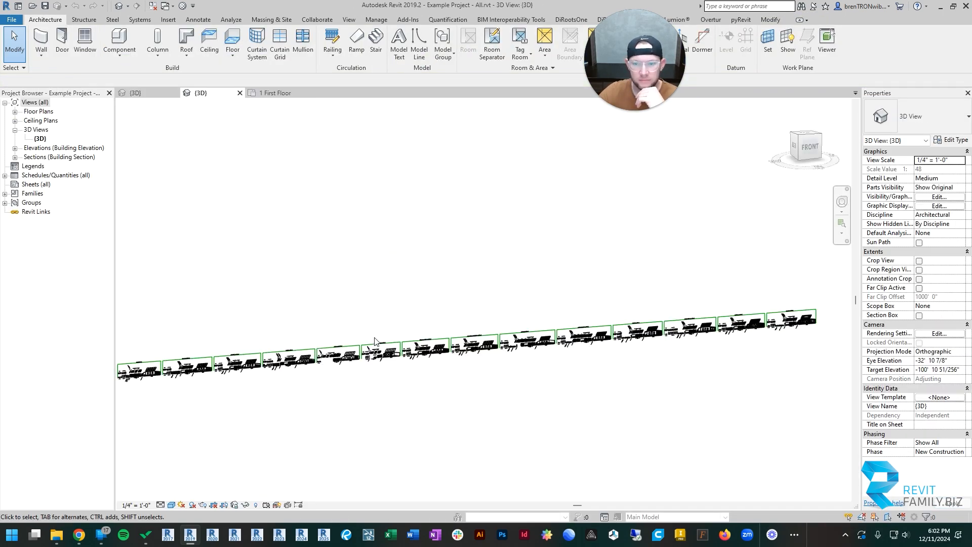
scroll(195, 377, "up", 6)
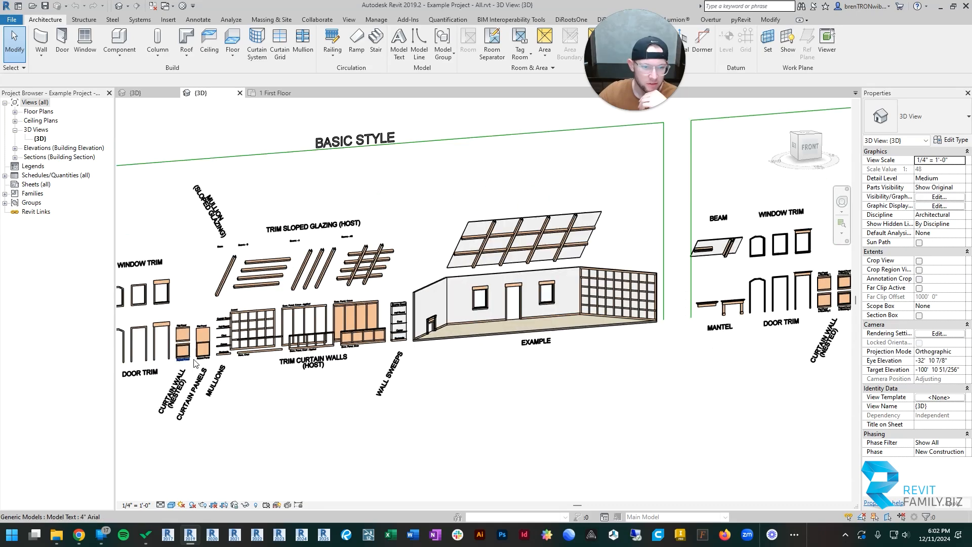
scroll(264, 344, "up", 6)
middle_click_drag(265, 345, 759, 329)
scroll(760, 330, "down", 2)
middle_click_drag(620, 395, 575, 249)
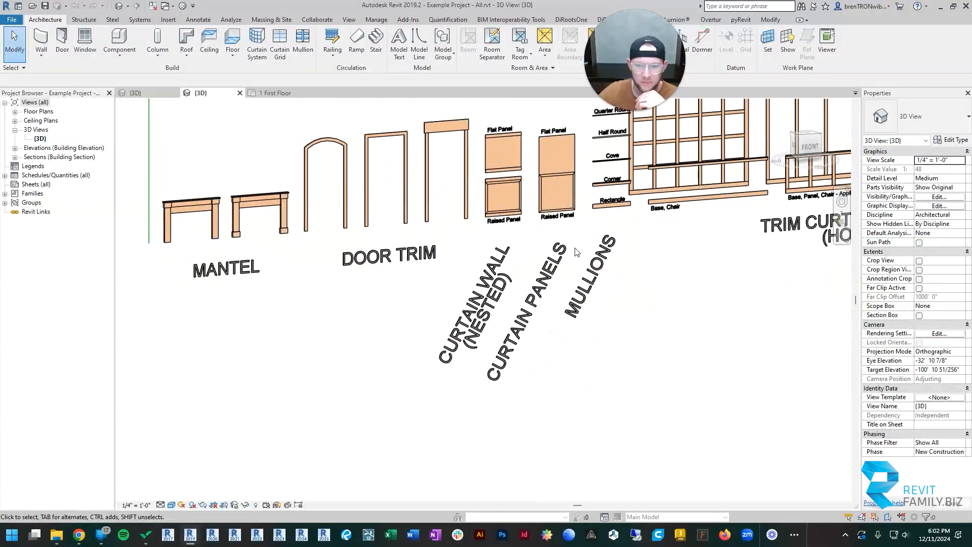
middle_click_drag(570, 144, 493, 231)
scroll(493, 230, "up", 6)
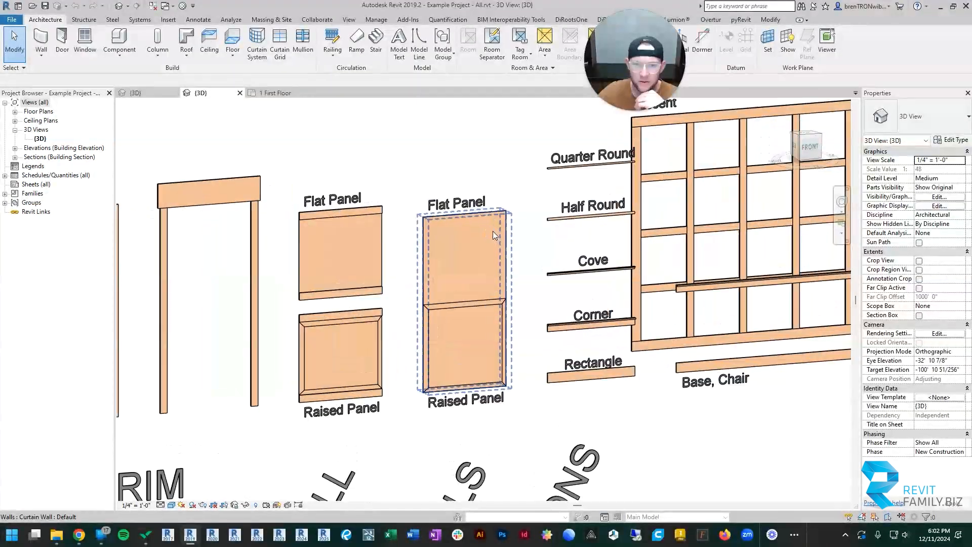
scroll(452, 303, "down", 5)
scroll(451, 303, "down", 6)
scroll(479, 218, "up", 8)
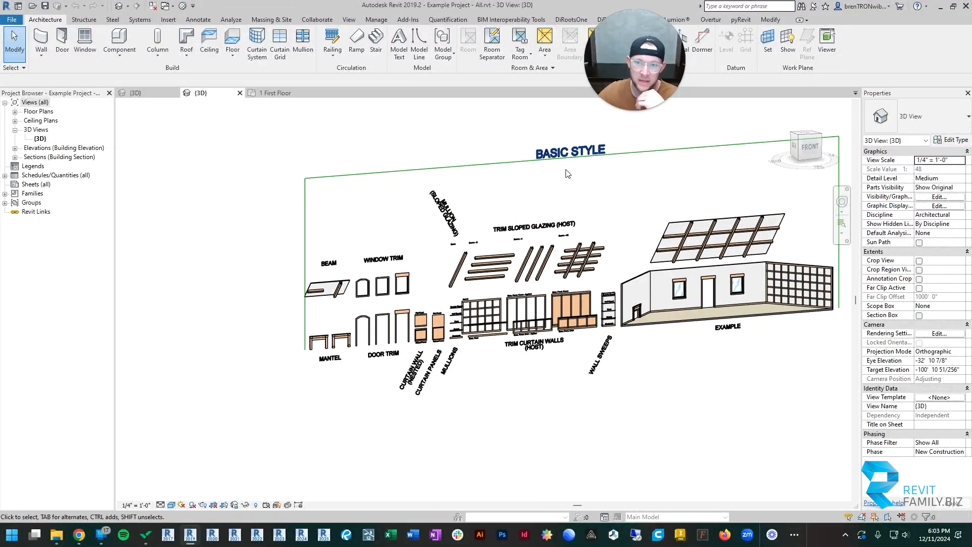
scroll(477, 217, "up", 2)
scroll(475, 220, "down", 3)
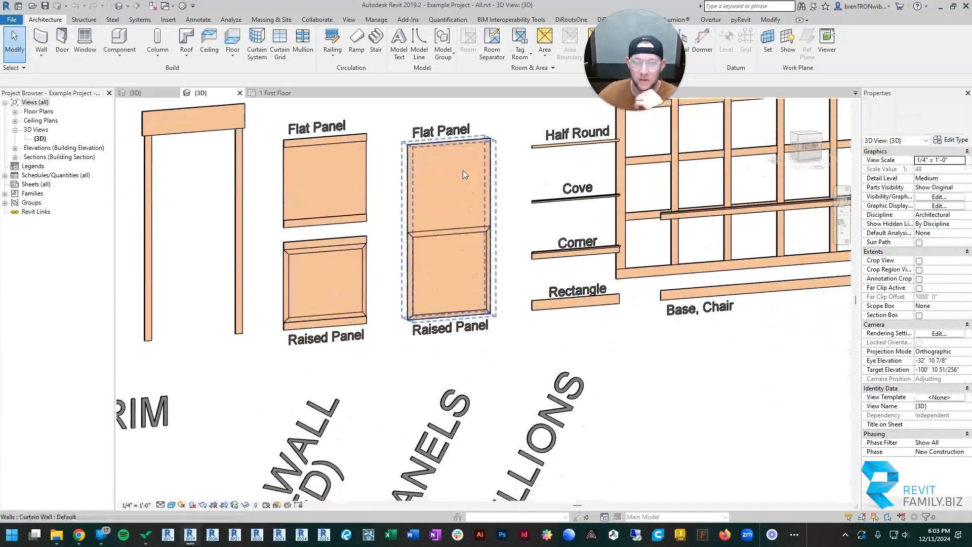
scroll(463, 170, "up", 3)
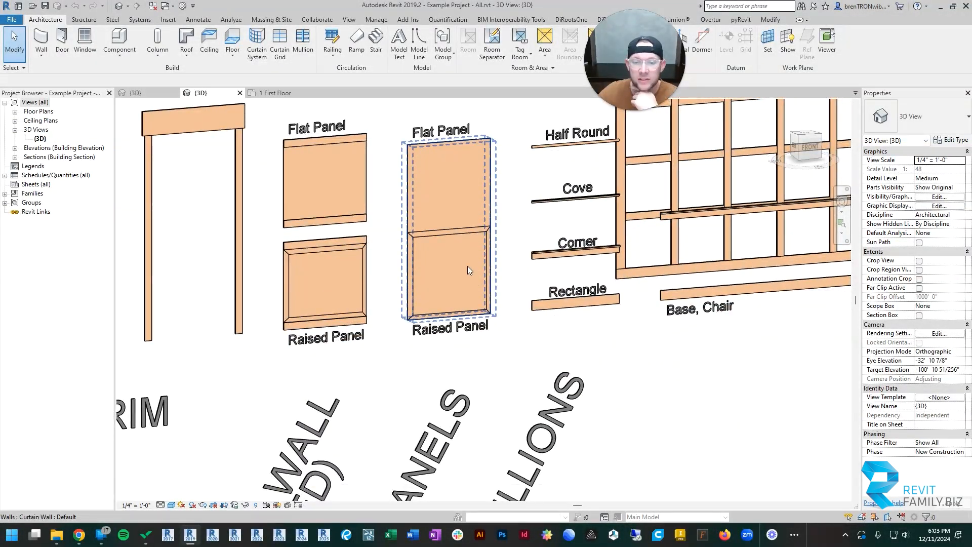
- Copy the Default curtain wall holding the flat and raised panels into the test project's 3D view, beside the existing curtain wall
left_click(432, 150)
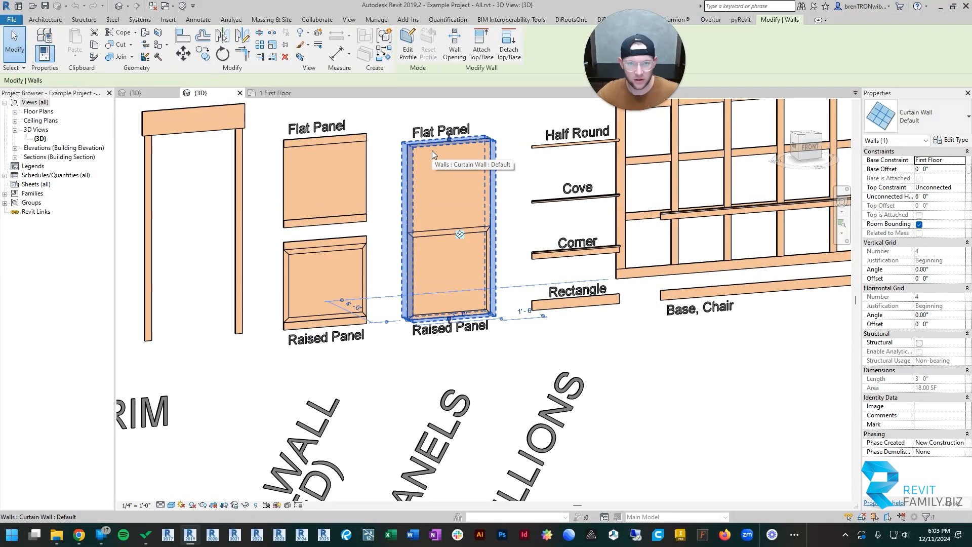
left_click(147, 92)
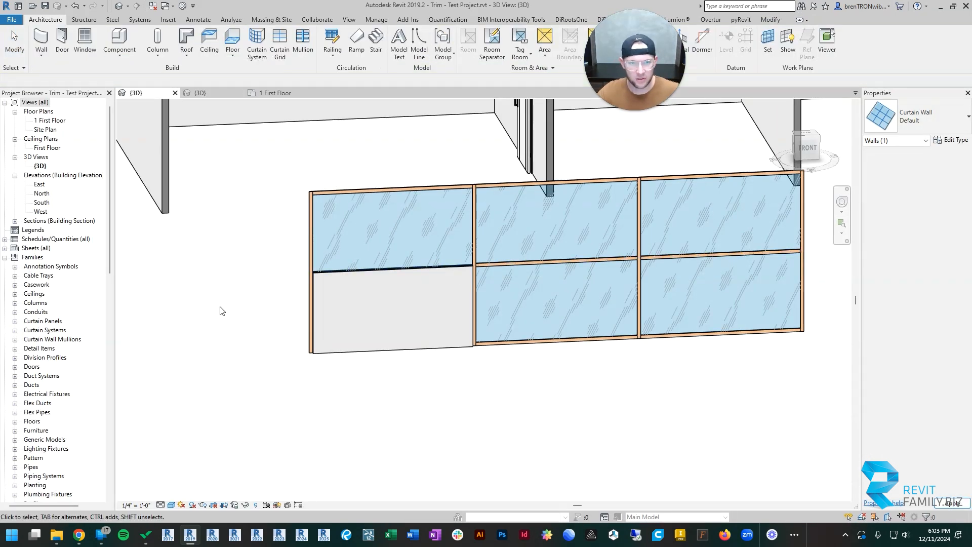
key("ctrl+v")
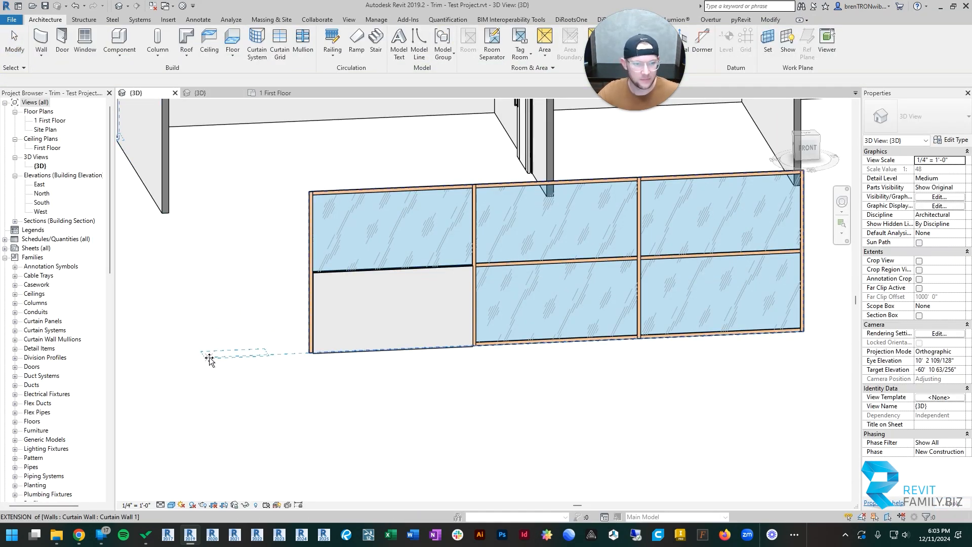
left_click(205, 357)
middle_click_drag(254, 296, 292, 297)
key("Escape")
scroll(284, 294, "up", 2)
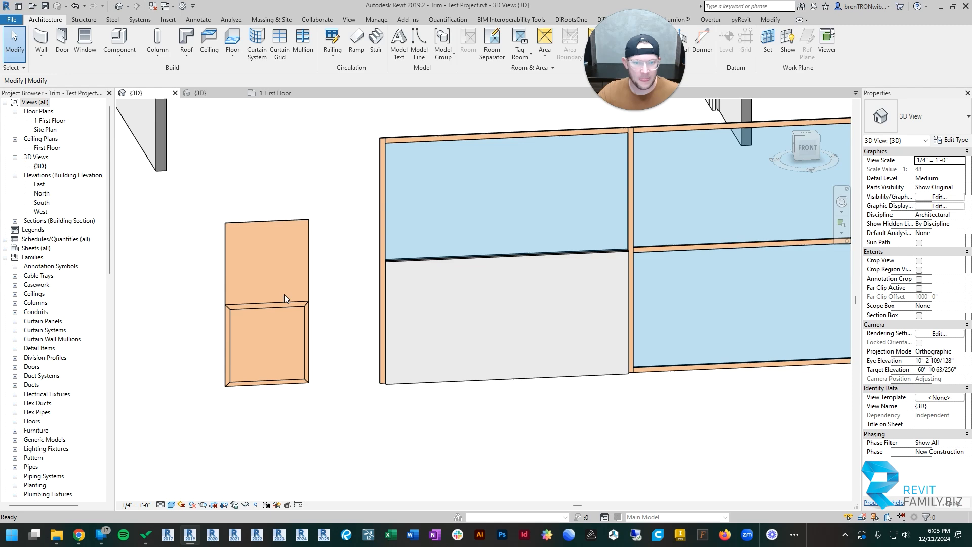
- Select the pasted wall's horizontal grid line and its flat panel individually to examine how the wall is composed
left_click(296, 338)
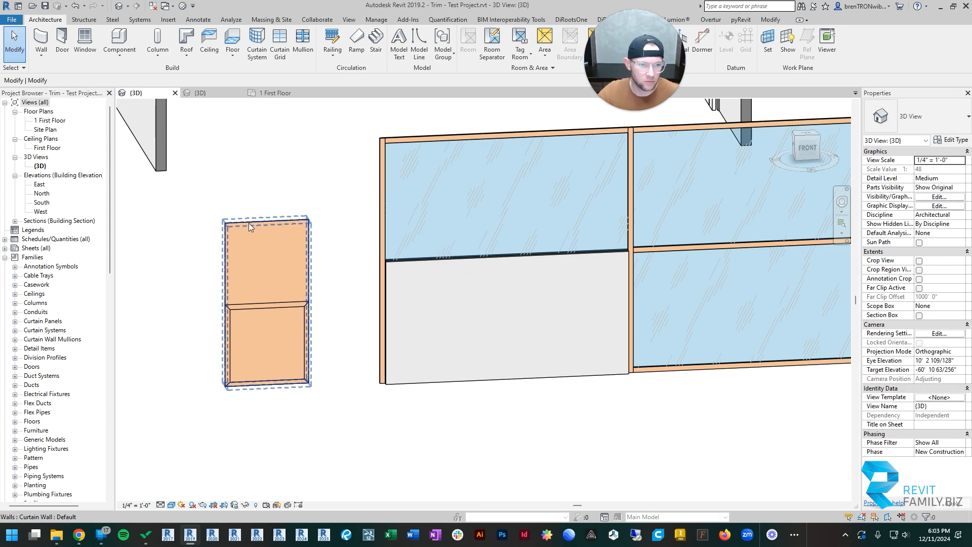
key("Escape")
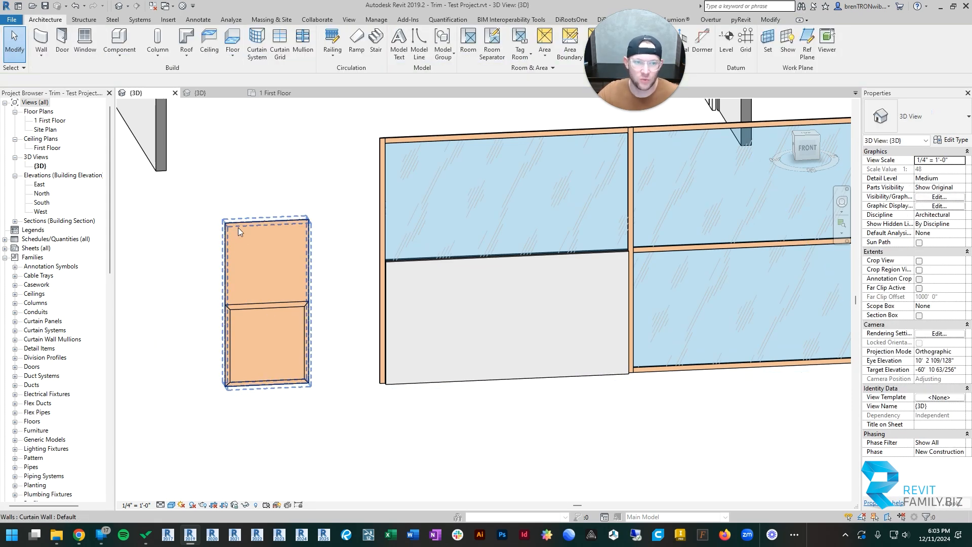
left_click(232, 305)
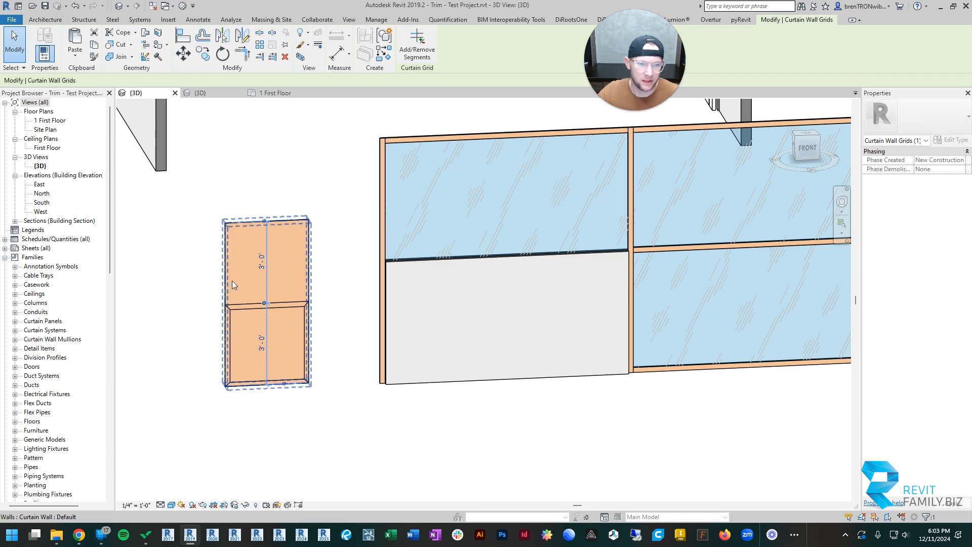
key("Escape")
key("Tab")
left_click(238, 225)
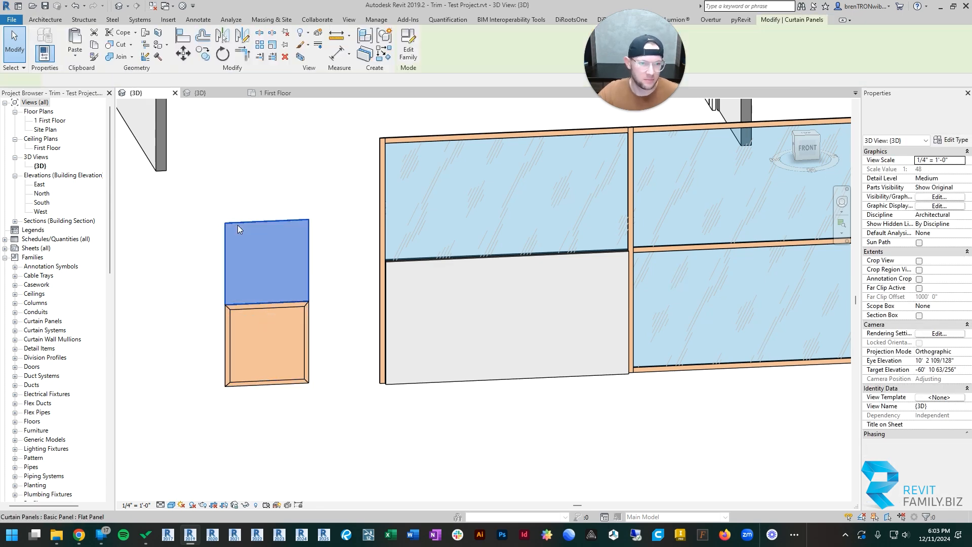
left_click(231, 346)
key("Escape")
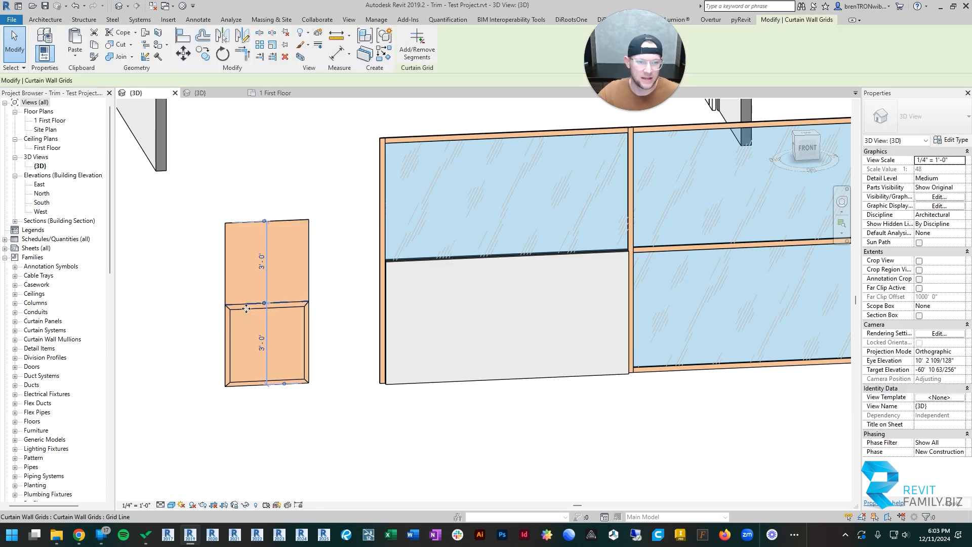
key("Tab")
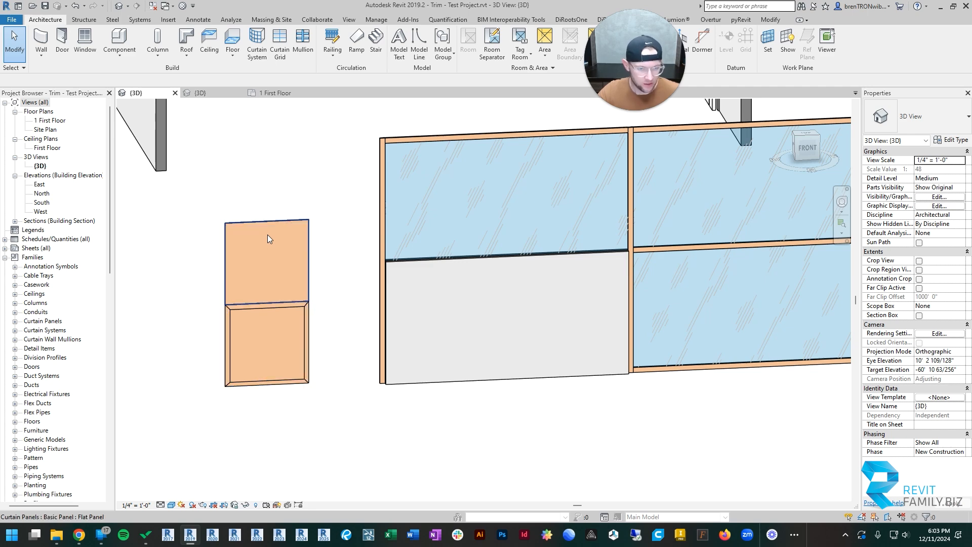
left_click(267, 235)
key("Escape")
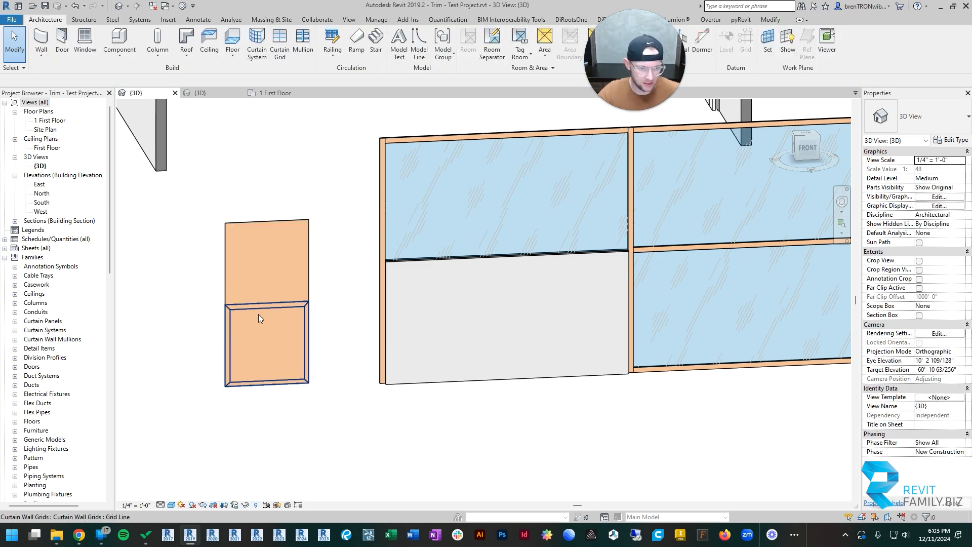
- Match the first lower panel of the large curtain wall to the Raised Panel type of the small pasted wall
key("Tab")
left_click(259, 314)
key("m")
key("a")
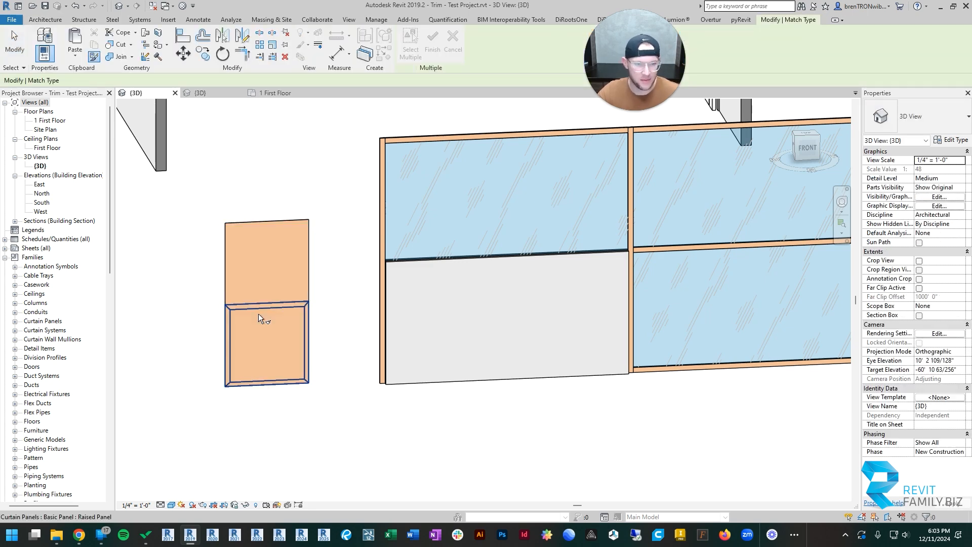
left_click(262, 310)
left_click(460, 385)
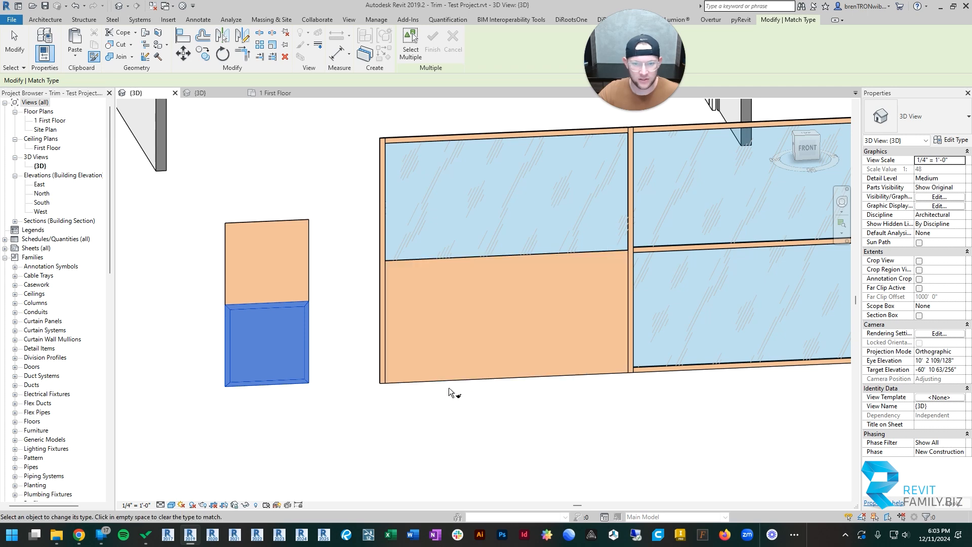
key("Escape")
key("Escape")
- Select the large curtain wall and examine its raised panel from the back to check which way it faces
scroll(350, 355, "down", 2)
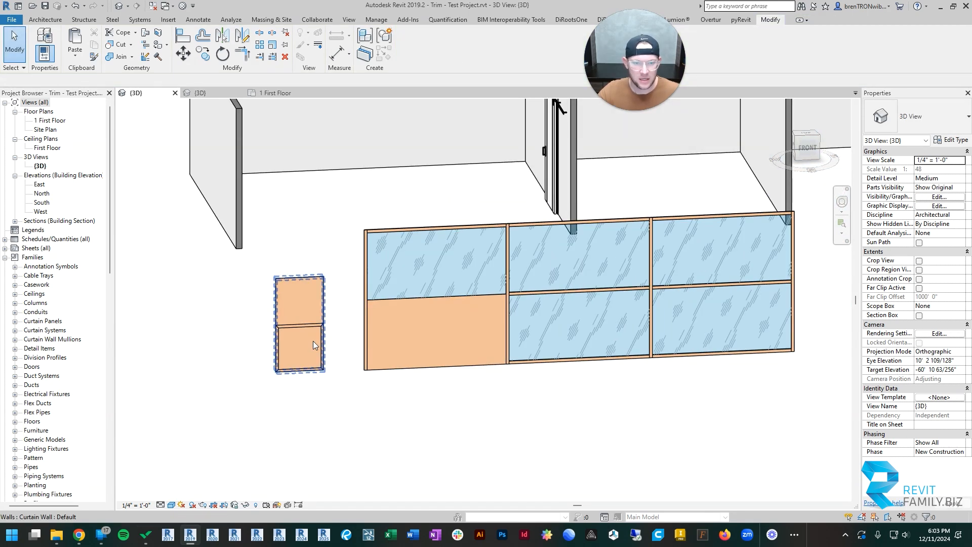
left_click(430, 229)
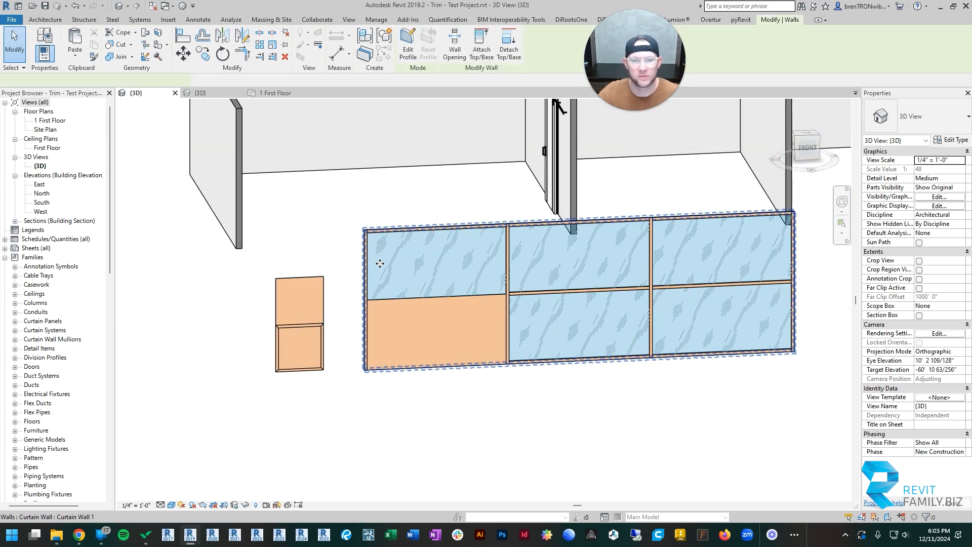
middle_click_drag(380, 262, 694, 273, "shift")
left_click(788, 371)
scroll(780, 328, "up", 3)
middle_click_drag(780, 327, 717, 326)
scroll(530, 230, "down", 3)
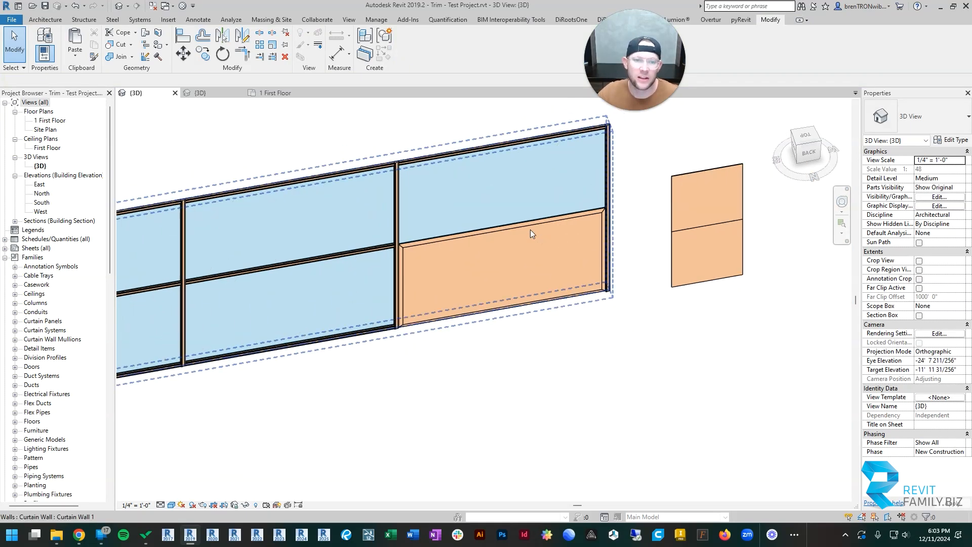
middle_click_drag(530, 230, 424, 229, "shift")
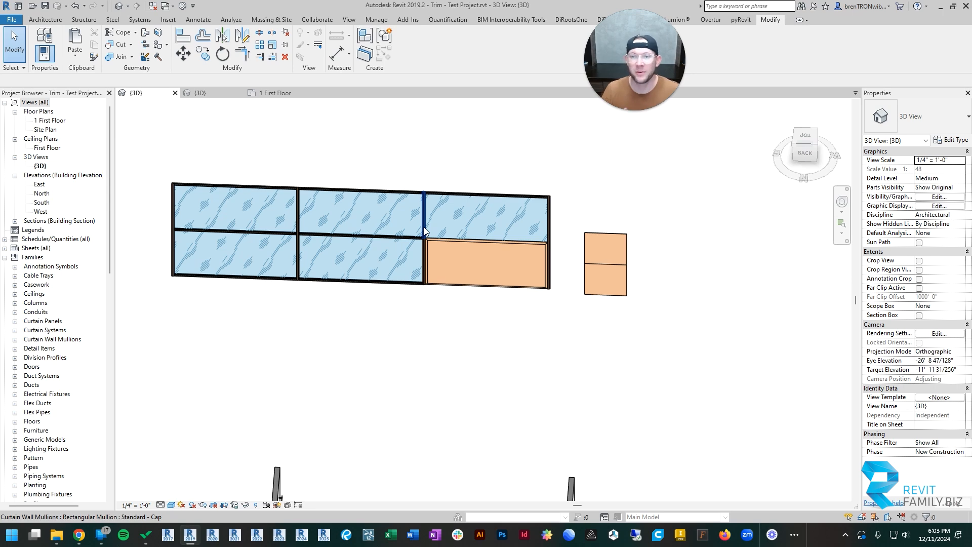
- Flip the large curtain wall's orientation so its raised panel faces the front, and check it from that side
left_click(358, 191)
key("Escape")
middle_click_drag(403, 227, 292, 298, "shift")
middle_click_drag(292, 297, 420, 292)
scroll(284, 241, "up", 3)
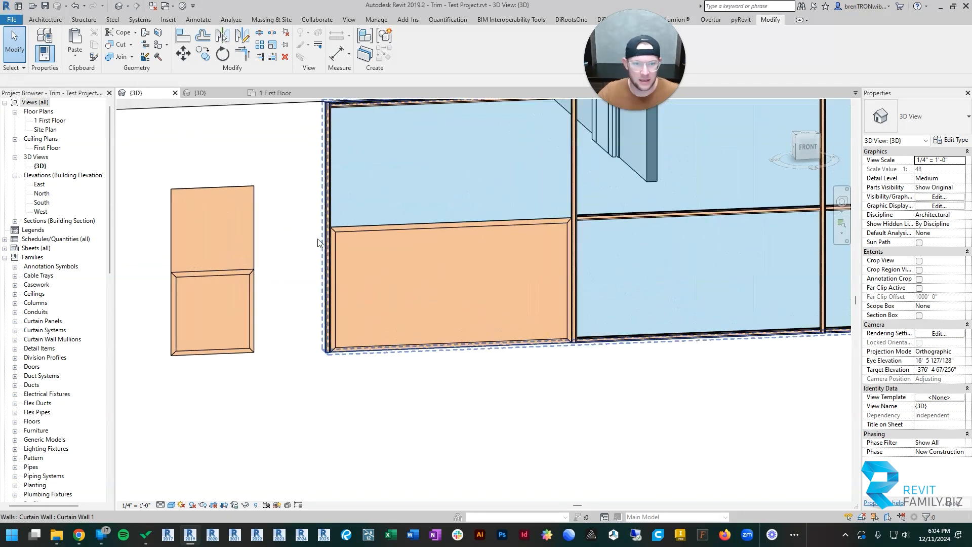
middle_click_drag(404, 234, 404, 247)
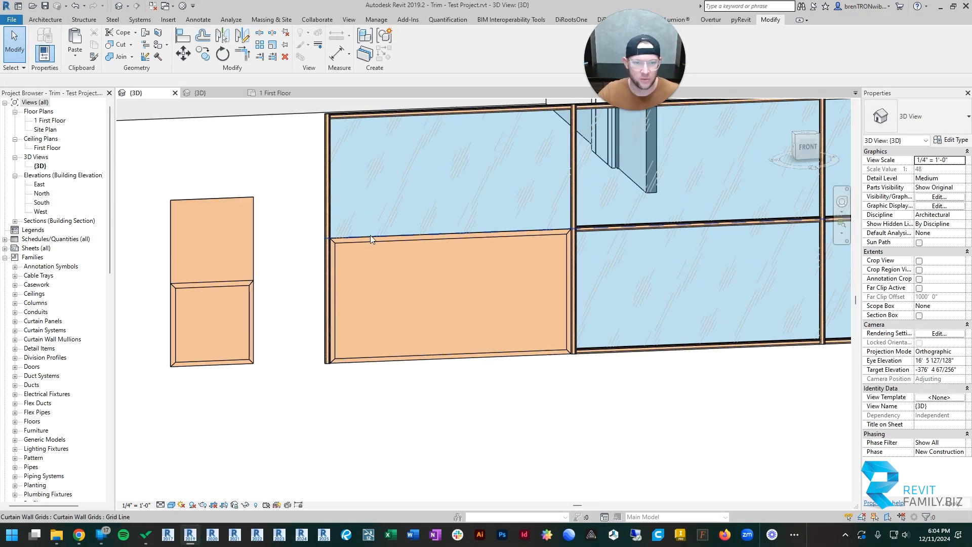
- Match the glazed panel above the raised panel to the Flat Panel type of the small pasted wall
left_click(399, 190)
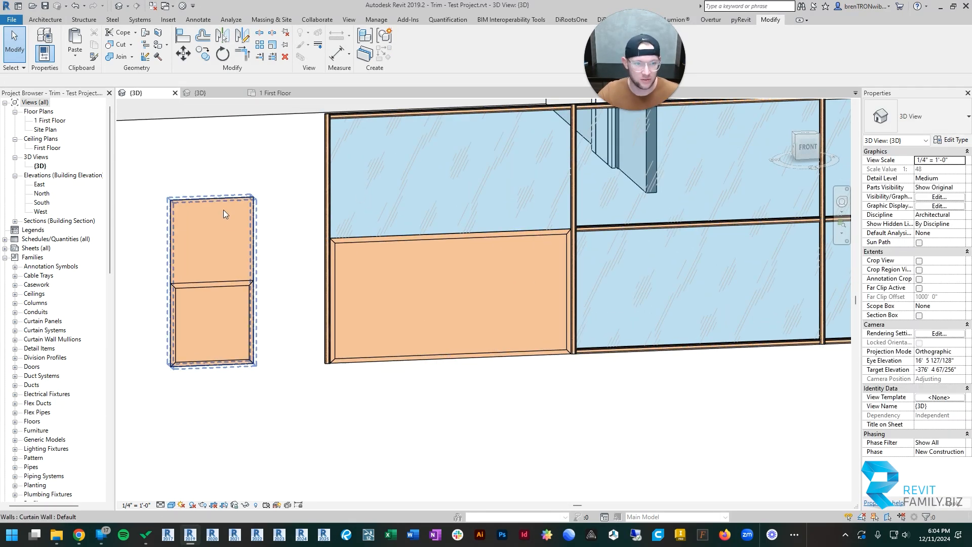
key("m")
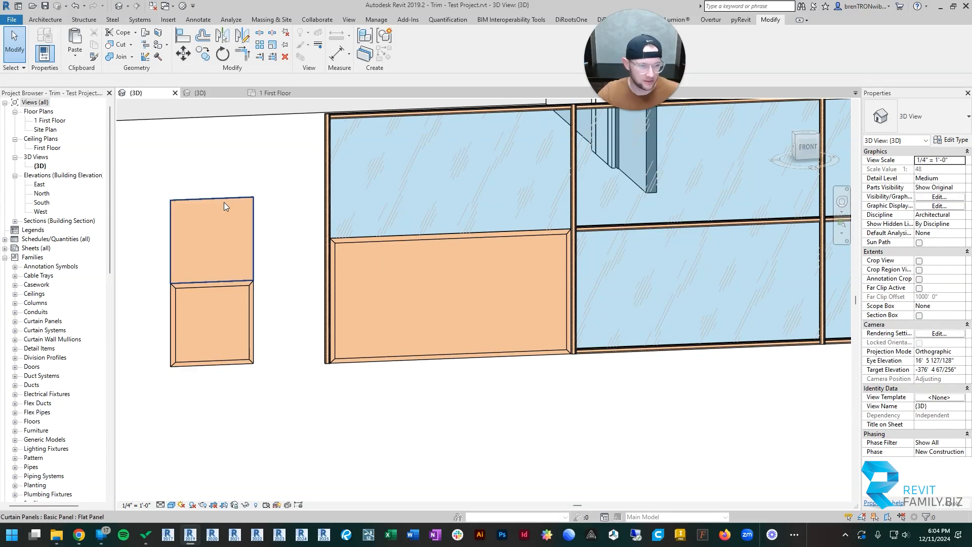
left_click(224, 202)
key("a")
left_click(226, 198)
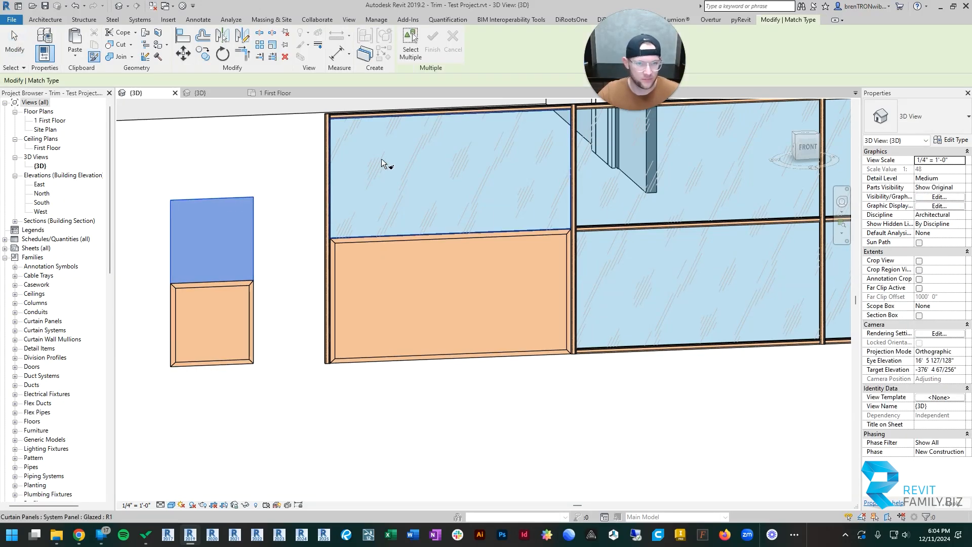
left_click(373, 211)
key("Escape")
key("Escape")
- Place a vertical curtain grid line at the midpoint of the flat and raised panels, 4'-6" from either side
scroll(380, 198, "down", 3)
middle_click_drag(403, 224, 402, 279)
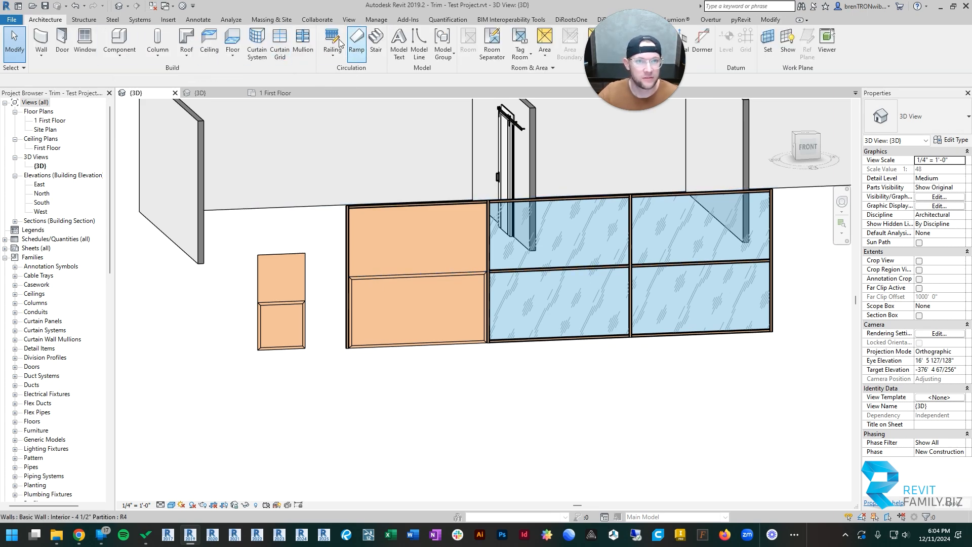
left_click(286, 41)
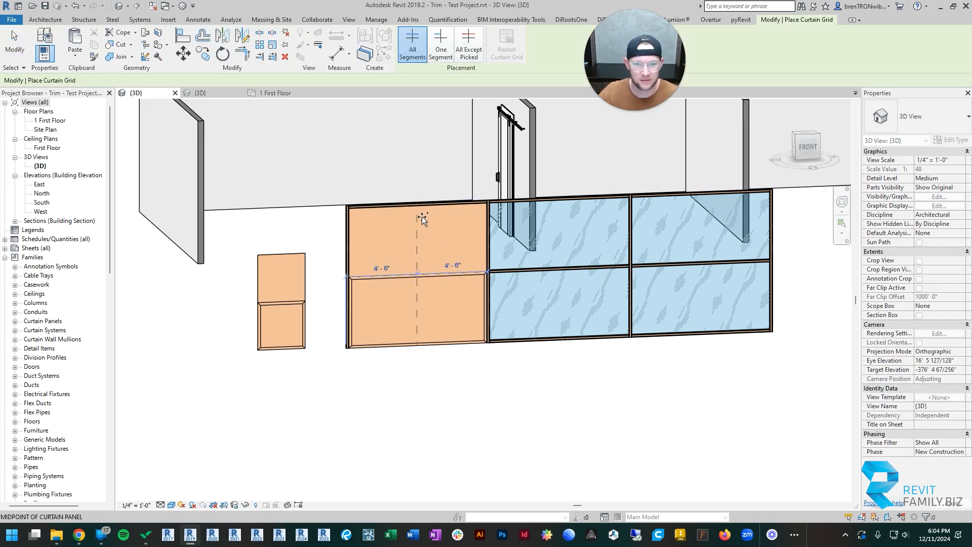
left_click(424, 216)
key("Escape")
scroll(439, 319, "up", 2)
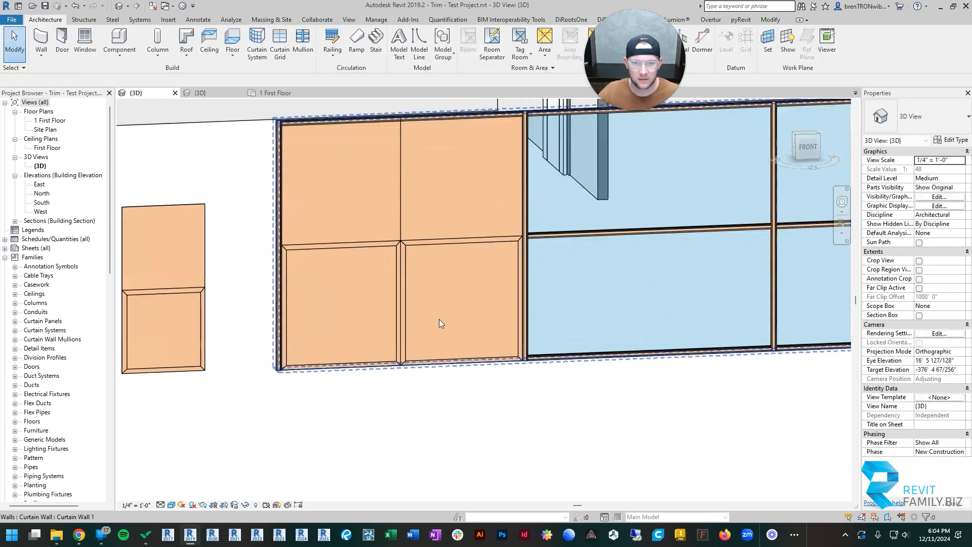
- Add Rectangular Mullion Standard - Cap mullions along the horizontal grid between the flat and raised panels and the new vertical grid line
scroll(340, 223, "down", 3)
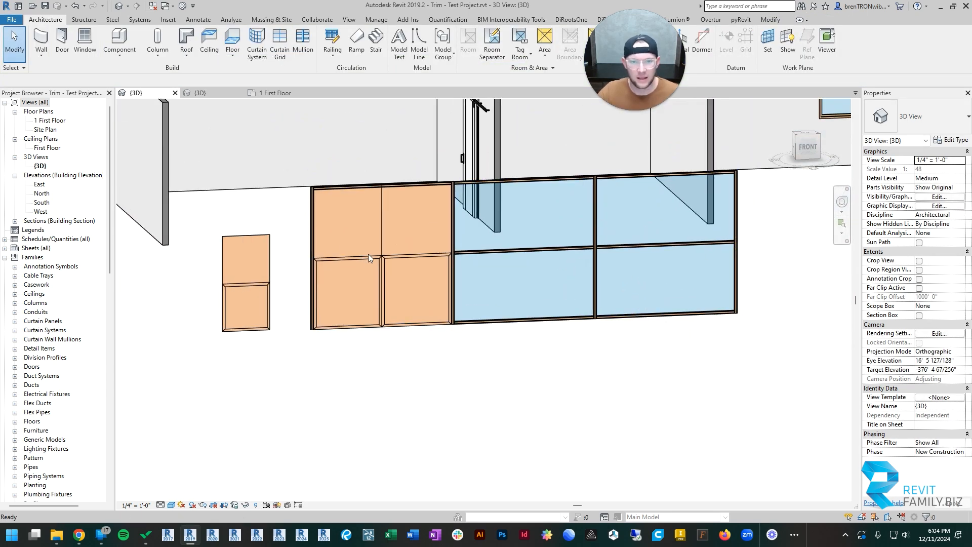
scroll(369, 254, "up", 3)
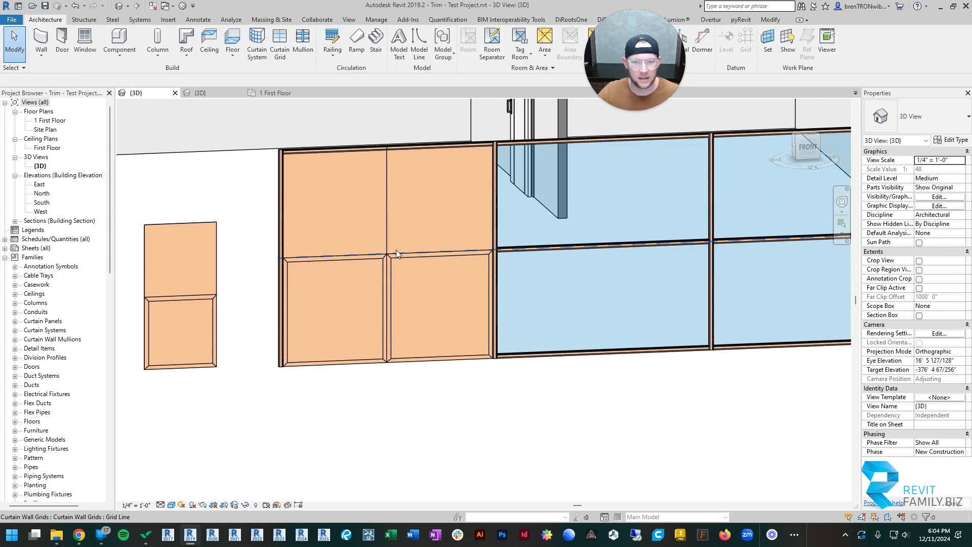
key("m")
key("u")
left_click(342, 256)
key("Escape")
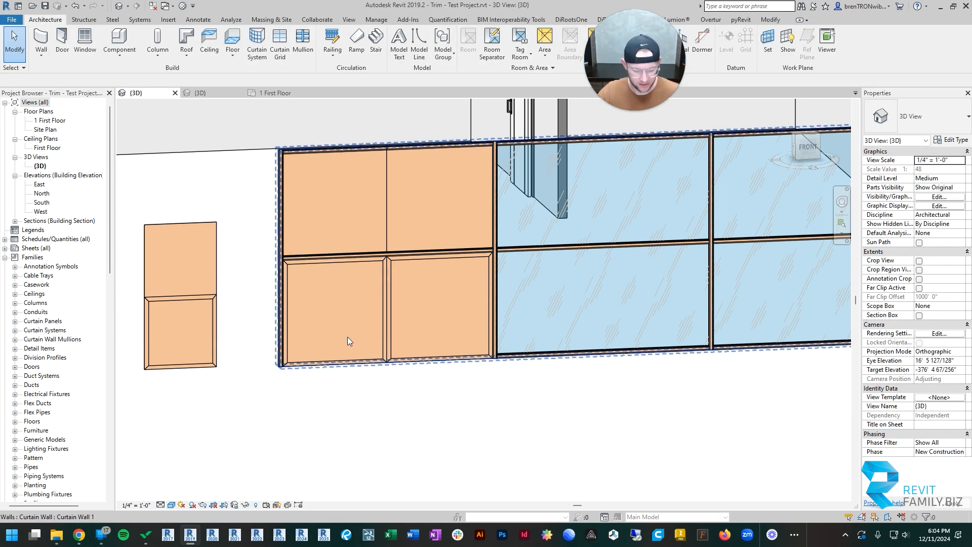
key("m")
key("u")
left_click(385, 297)
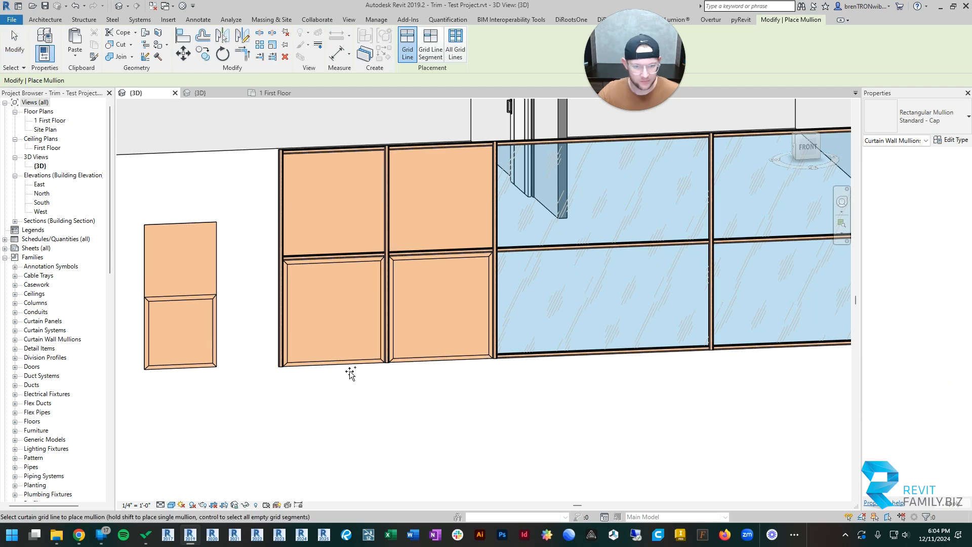
key("Escape")
middle_click_drag(442, 339, 465, 344, "shift")
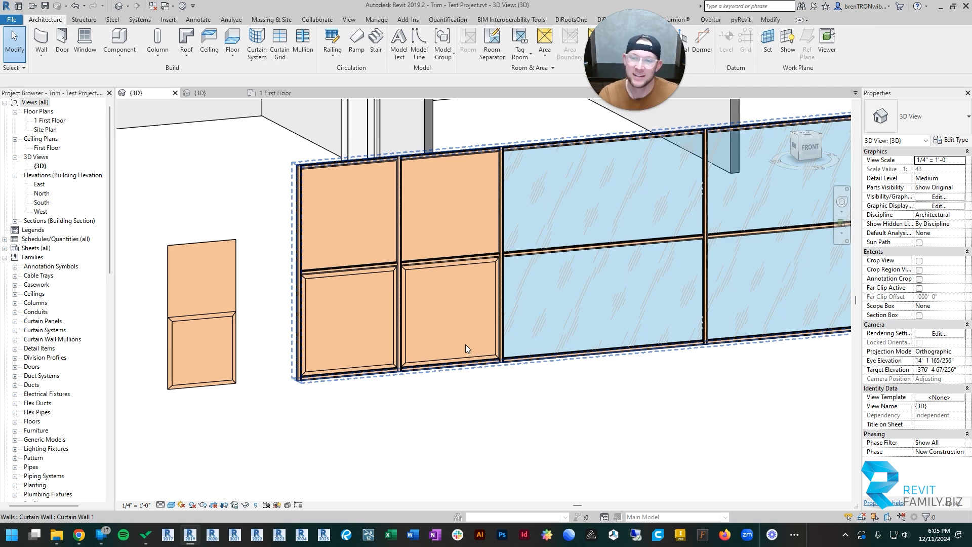
scroll(466, 344, "down", 5)
mouse_move(555, 284)
middle_mouse_down()
mouse_move(471, 305)
mouse_move(542, 274)
middle_mouse_up()
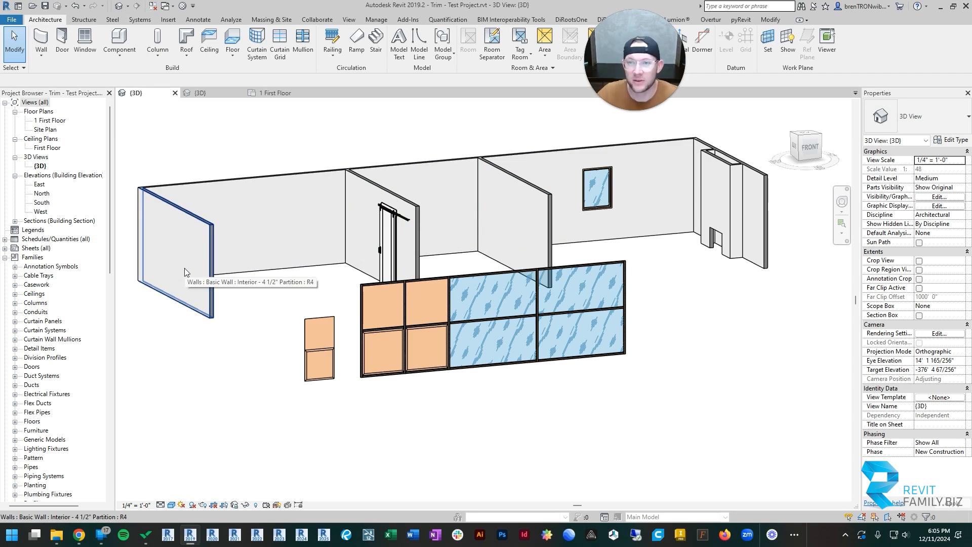